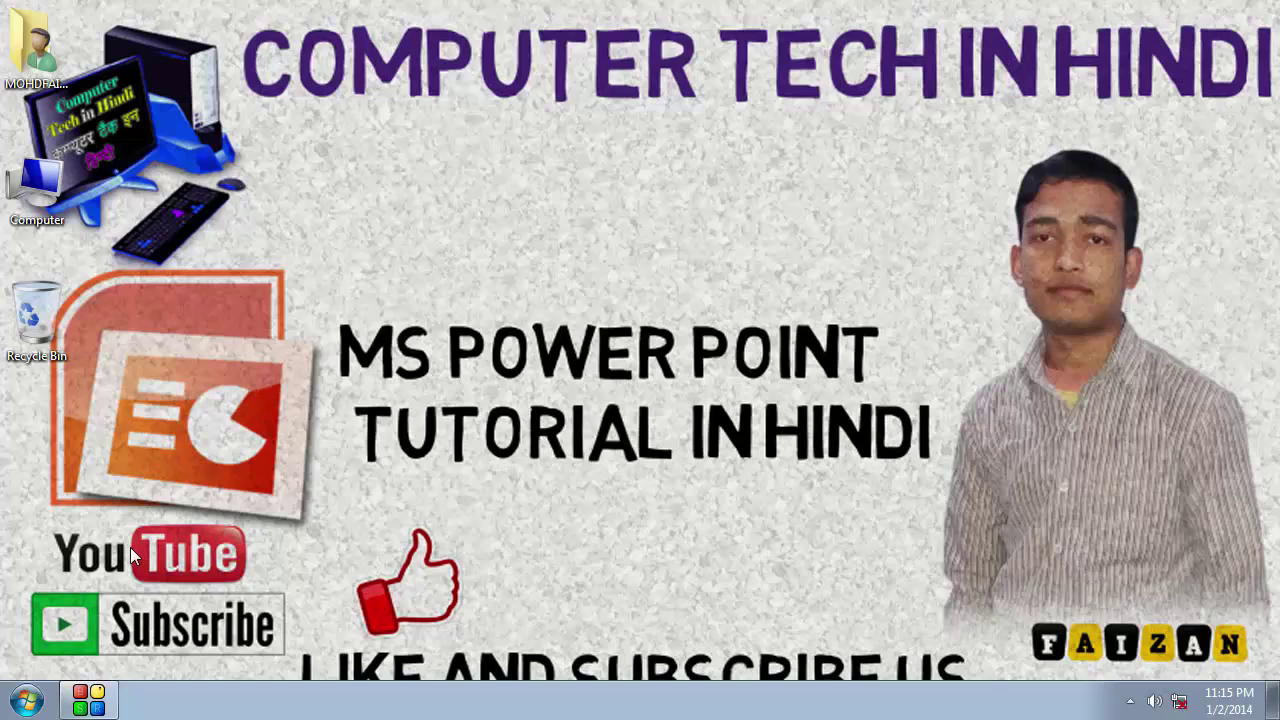
# Launch Microsoft PowerPoint 2010 from the Start menu's All Programs > Microsoft Office group
pyautogui.click(27, 702)
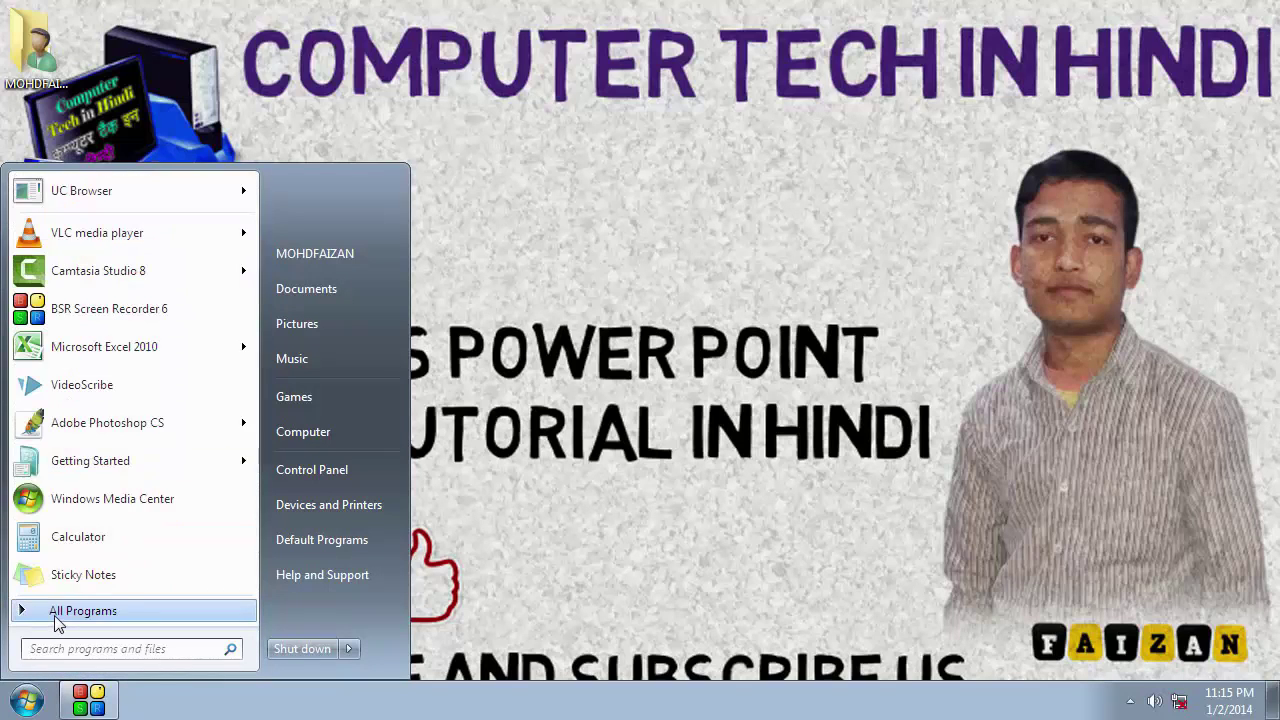
pyautogui.click(56, 616)
pyautogui.scroll(-3, 150, 440)
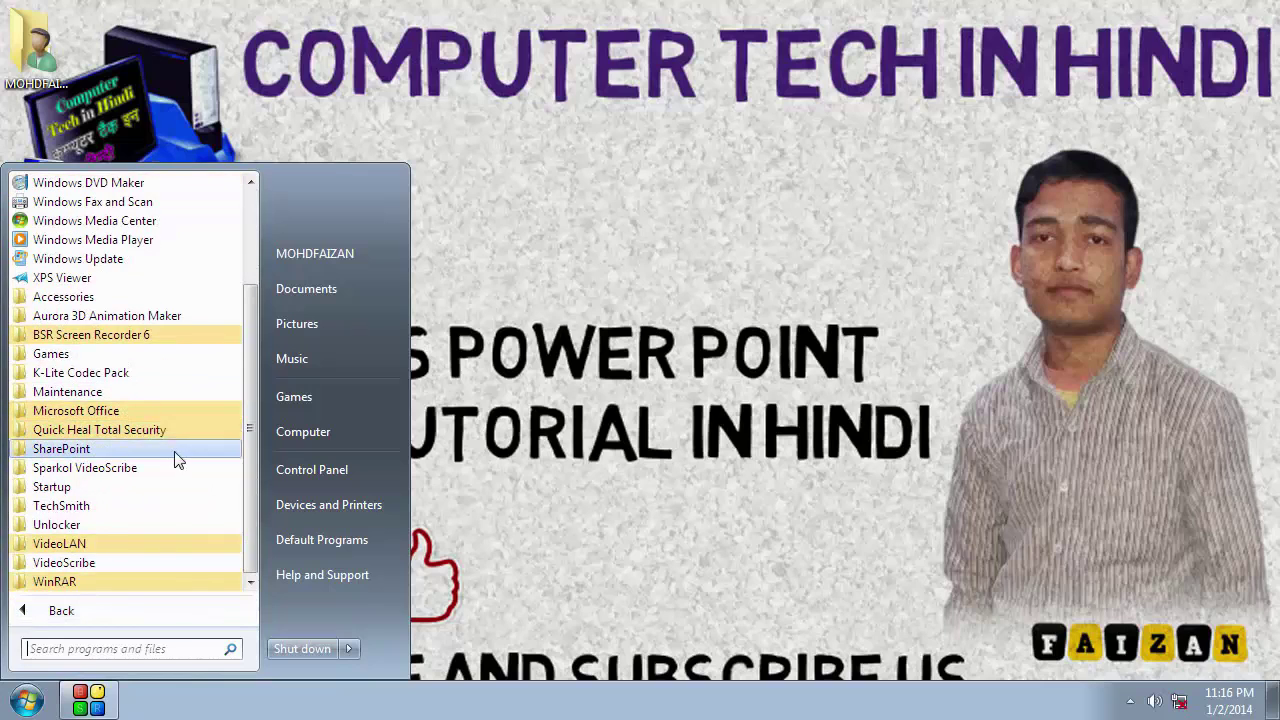
pyautogui.click(120, 413)
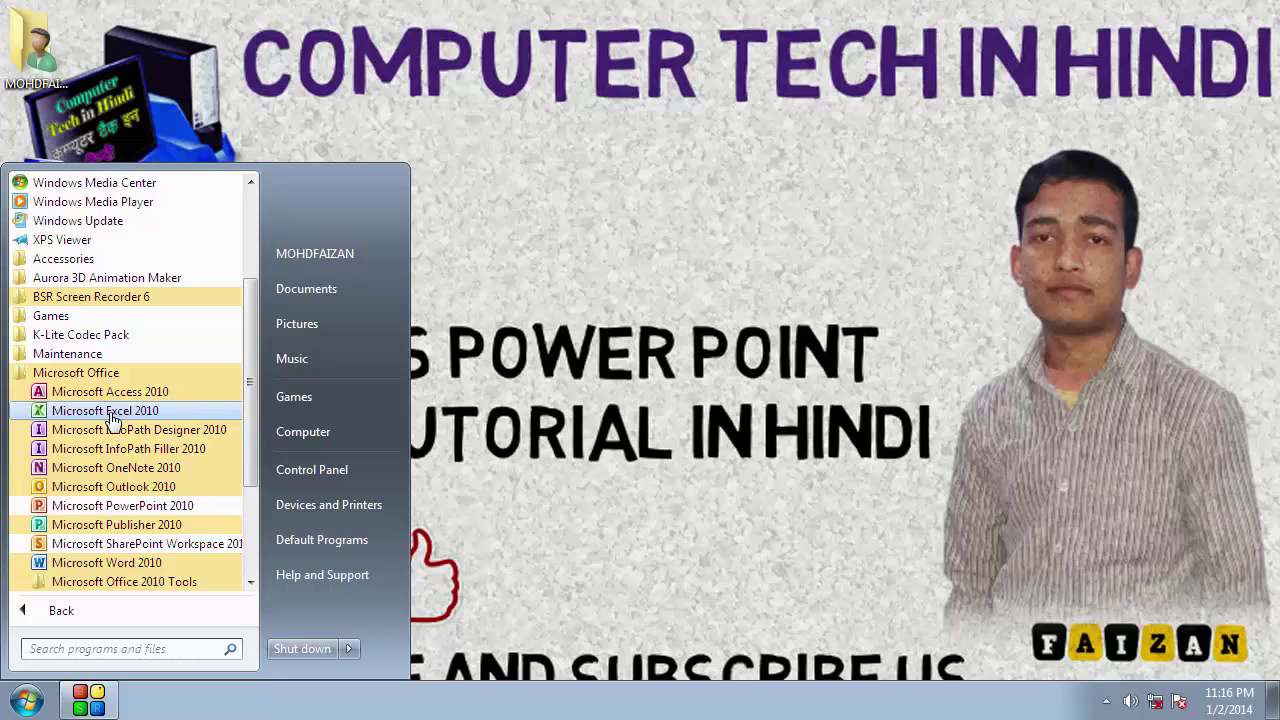
pyautogui.click(148, 512)
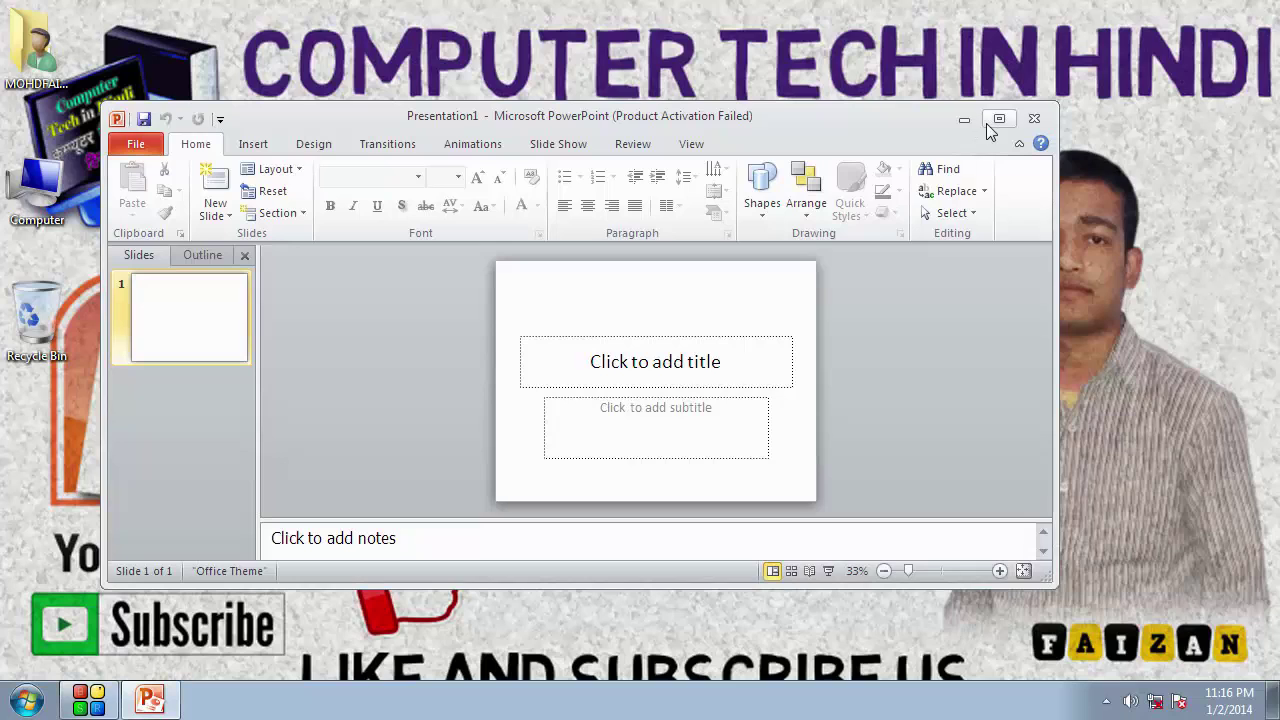
# Maximize the PowerPoint window and dismiss the Office Activation Wizard
pyautogui.click(999, 118)
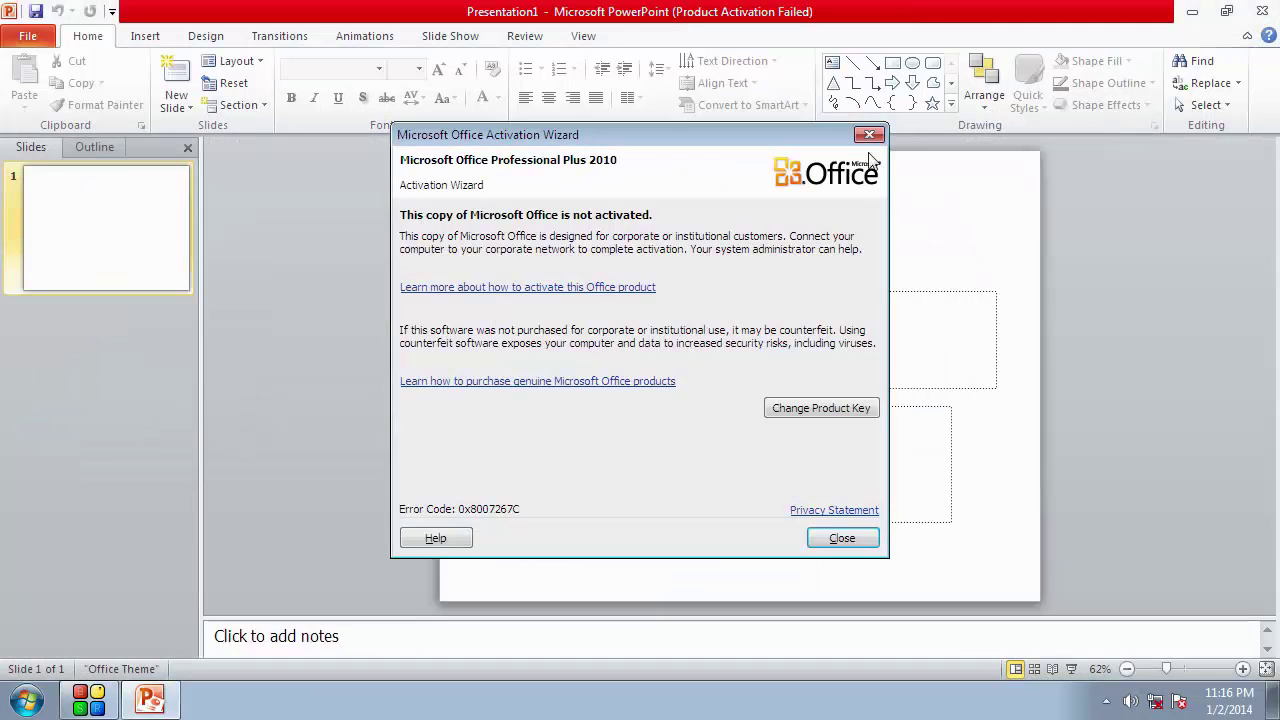
pyautogui.click(872, 139)
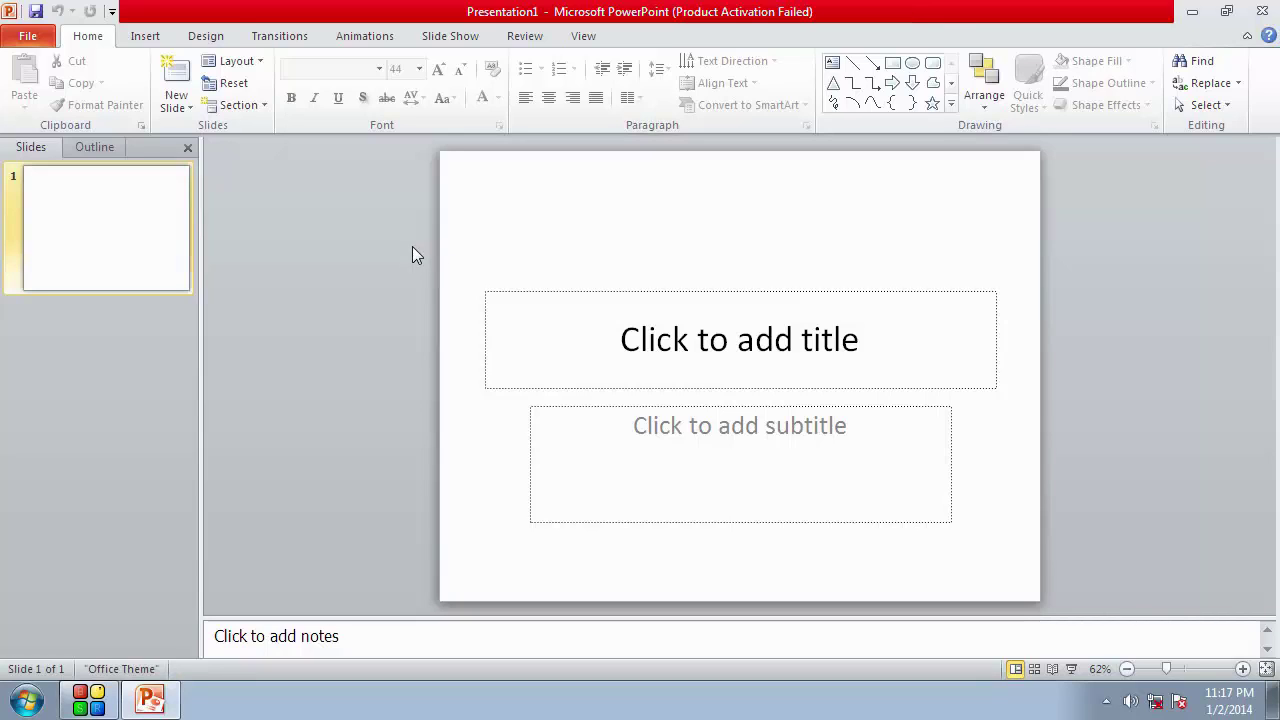
pyautogui.click(928, 9)
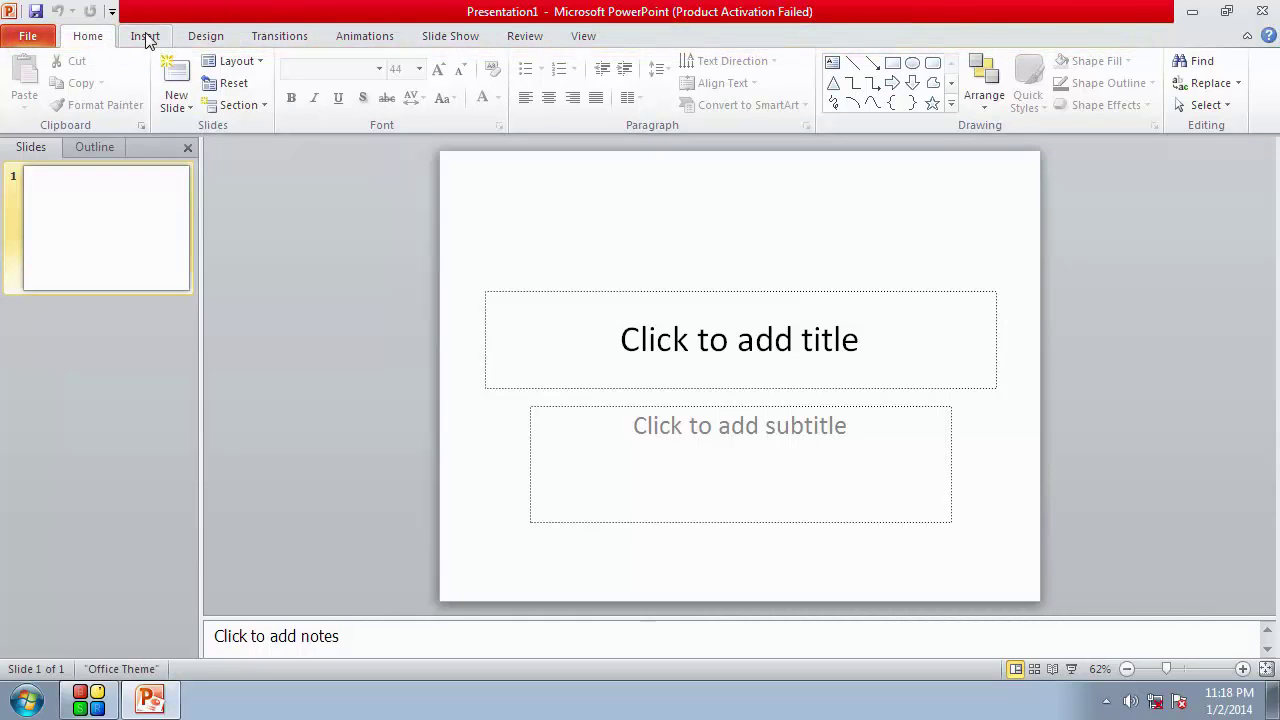
pyautogui.scroll(-1, 206, 37)
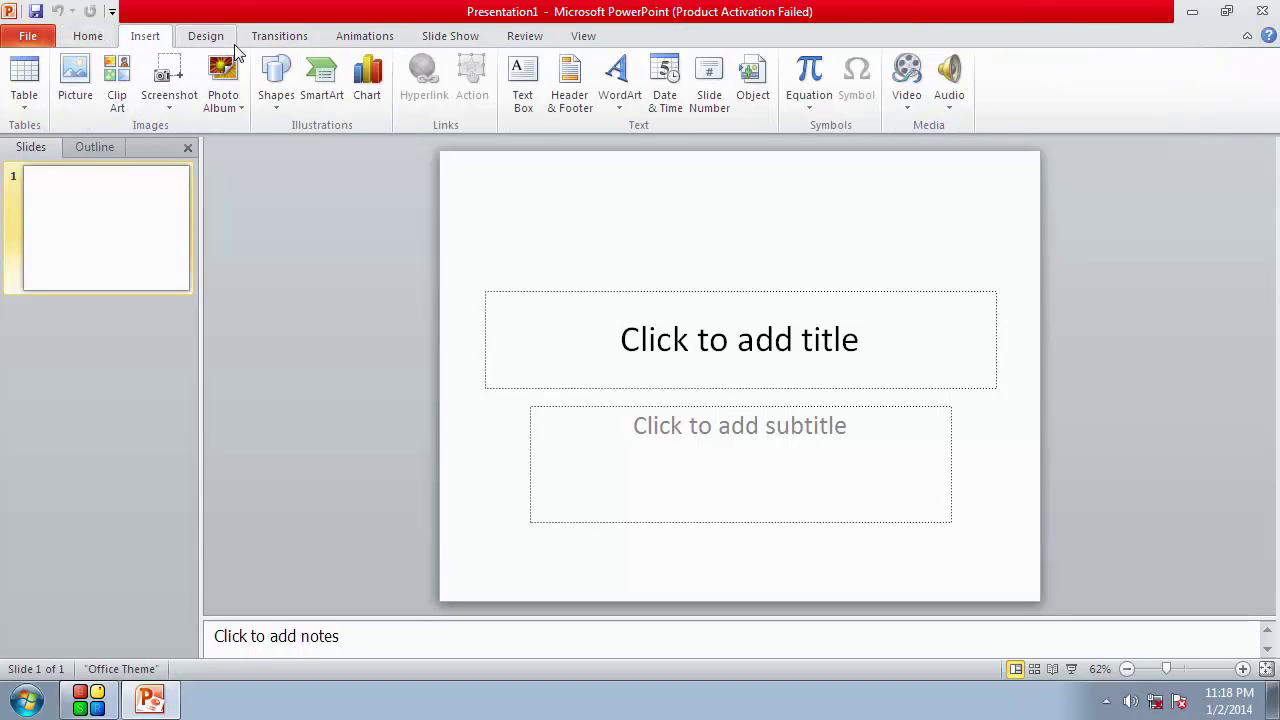
pyautogui.click(88, 38)
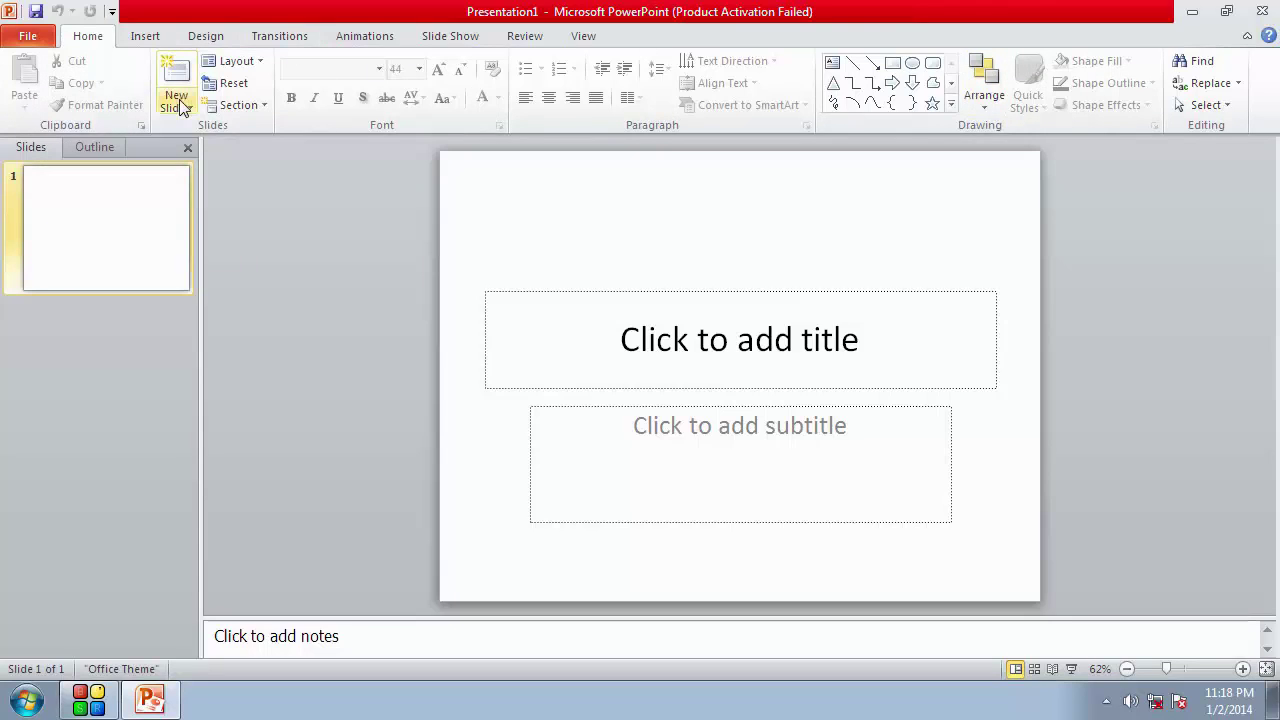
pyautogui.click(158, 38)
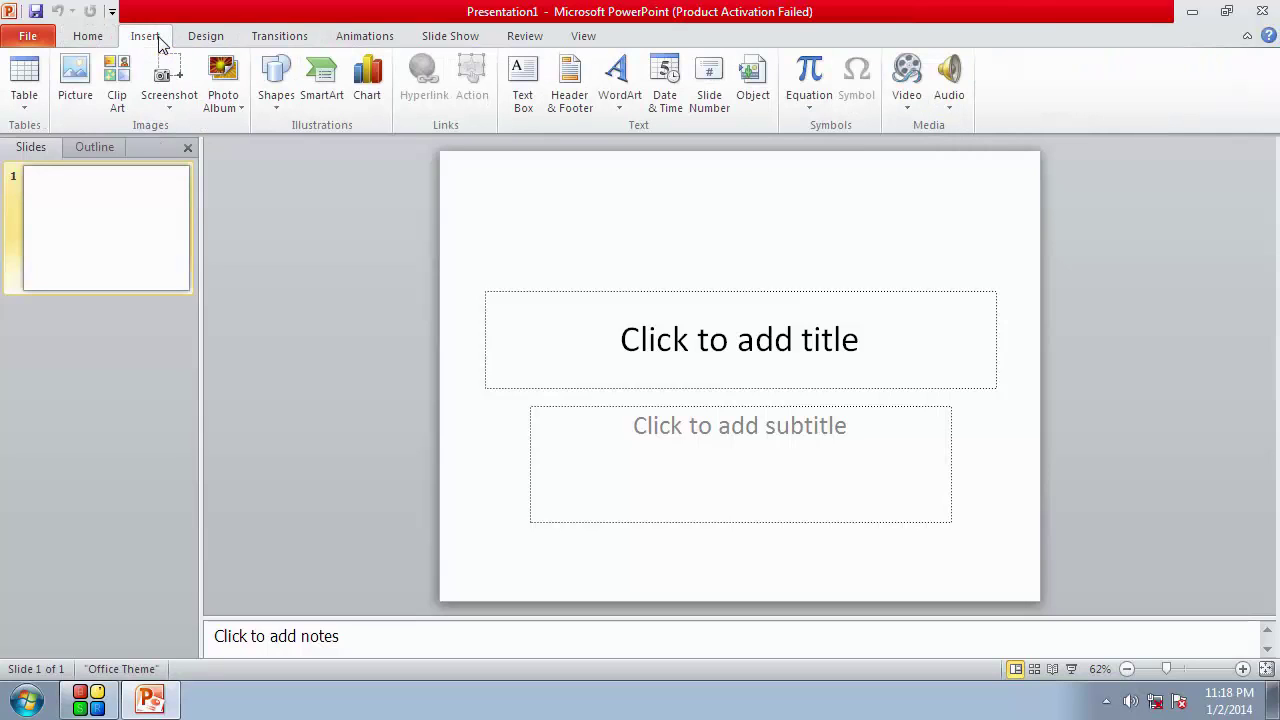
pyautogui.click(207, 38)
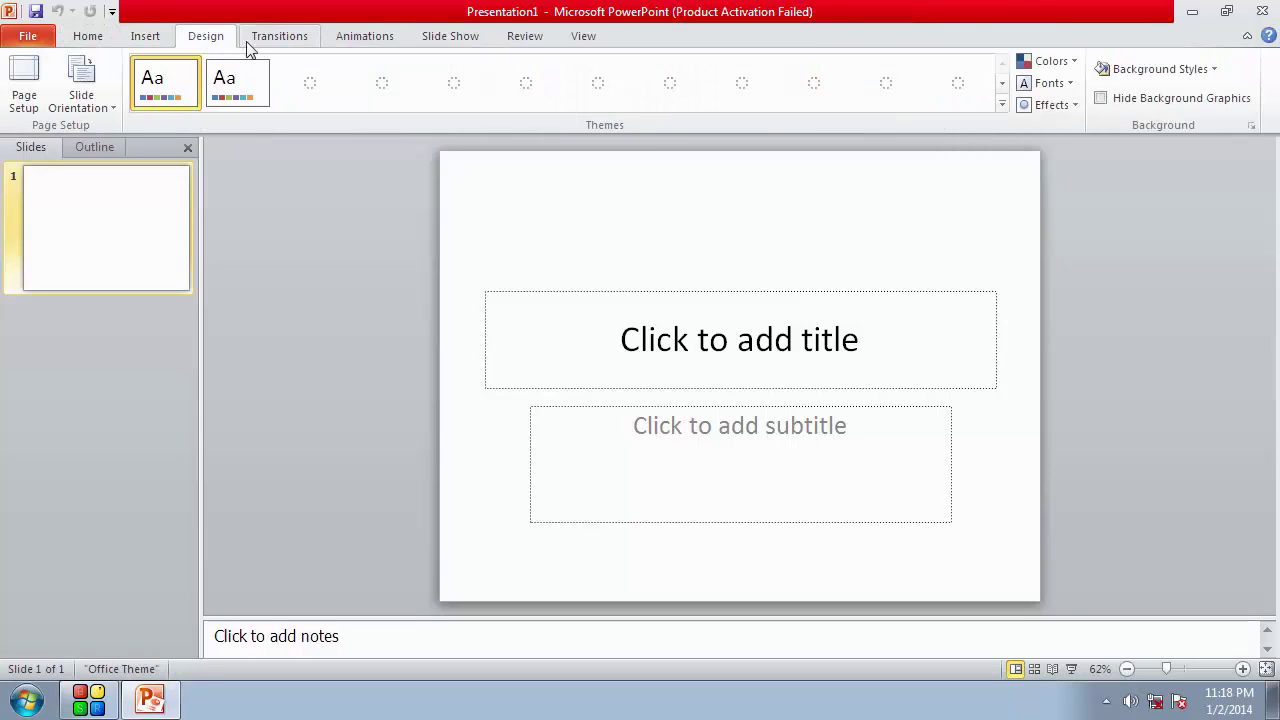
pyautogui.click(277, 38)
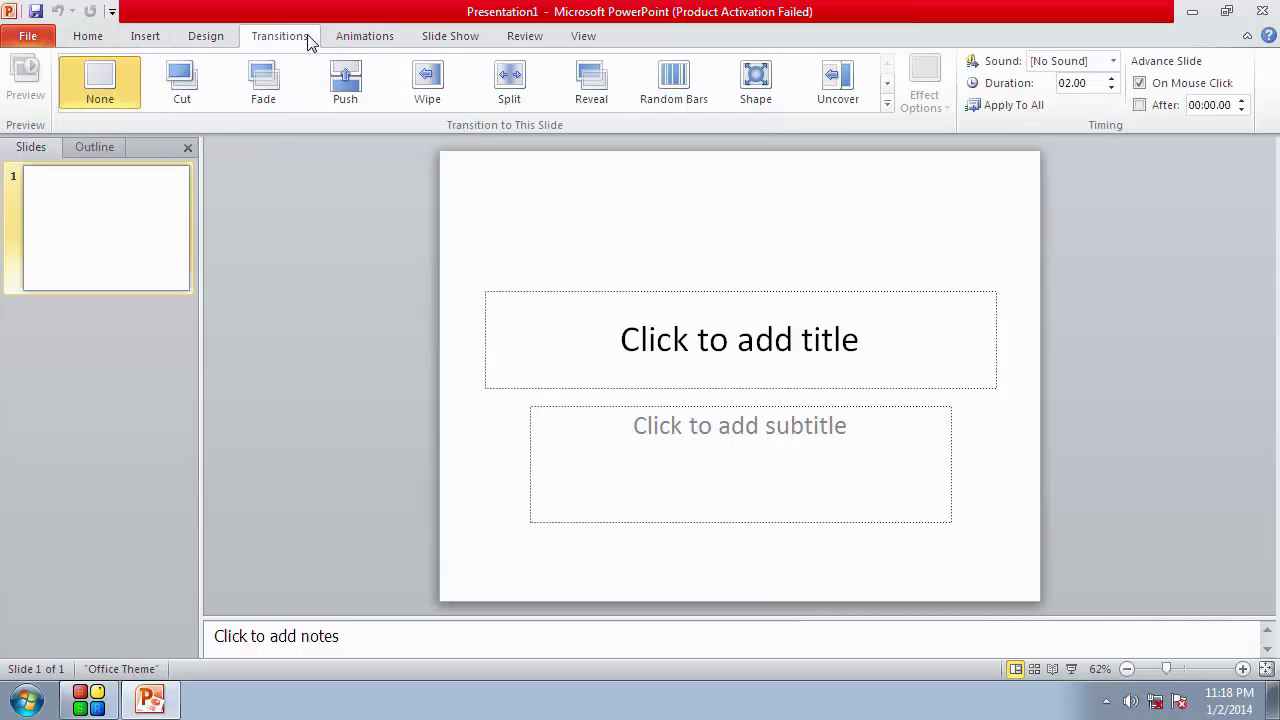
pyautogui.click(364, 37)
pyautogui.click(431, 38)
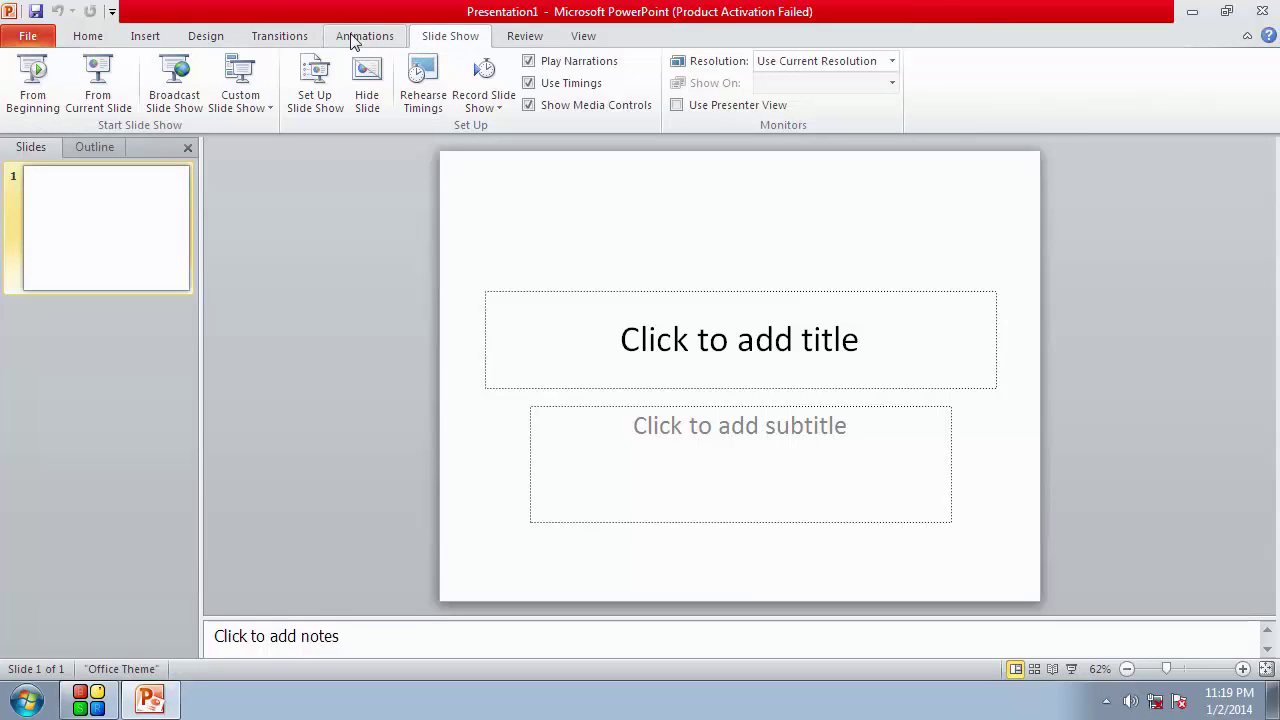
pyautogui.click(90, 37)
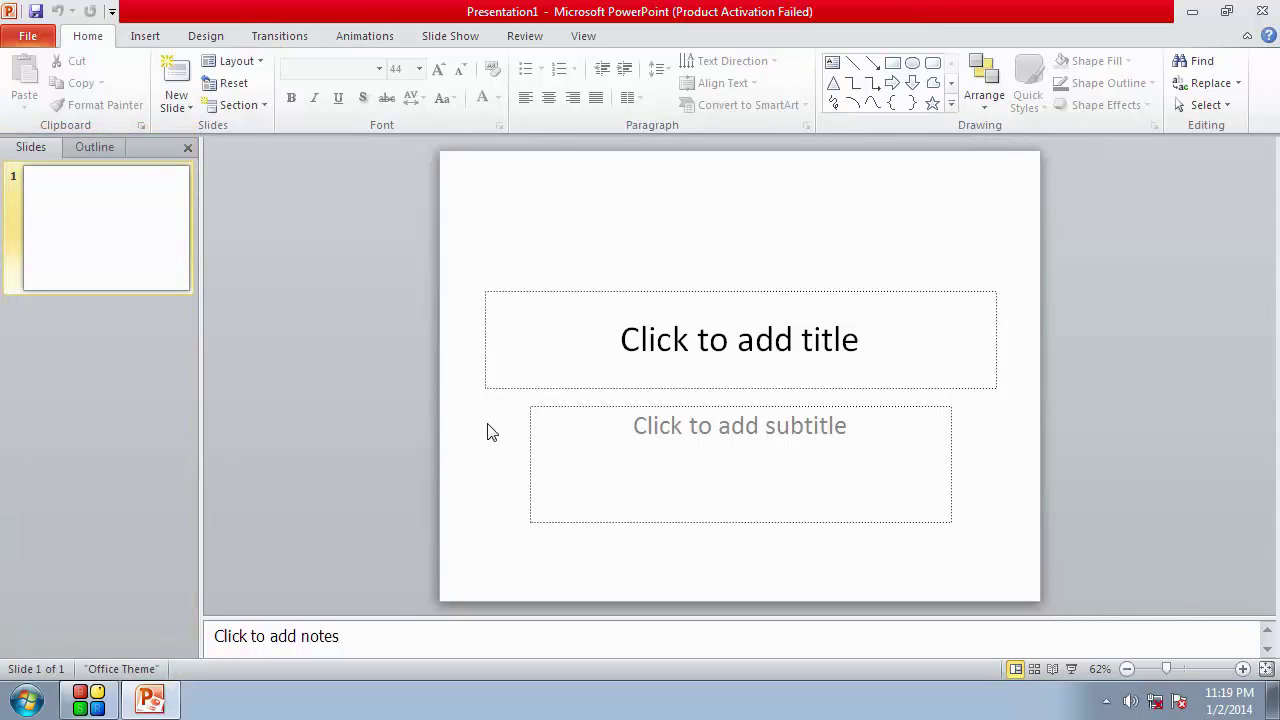
# Add a Title and Content slide as slide 2 and switch between the two slides
pyautogui.click(176, 78)
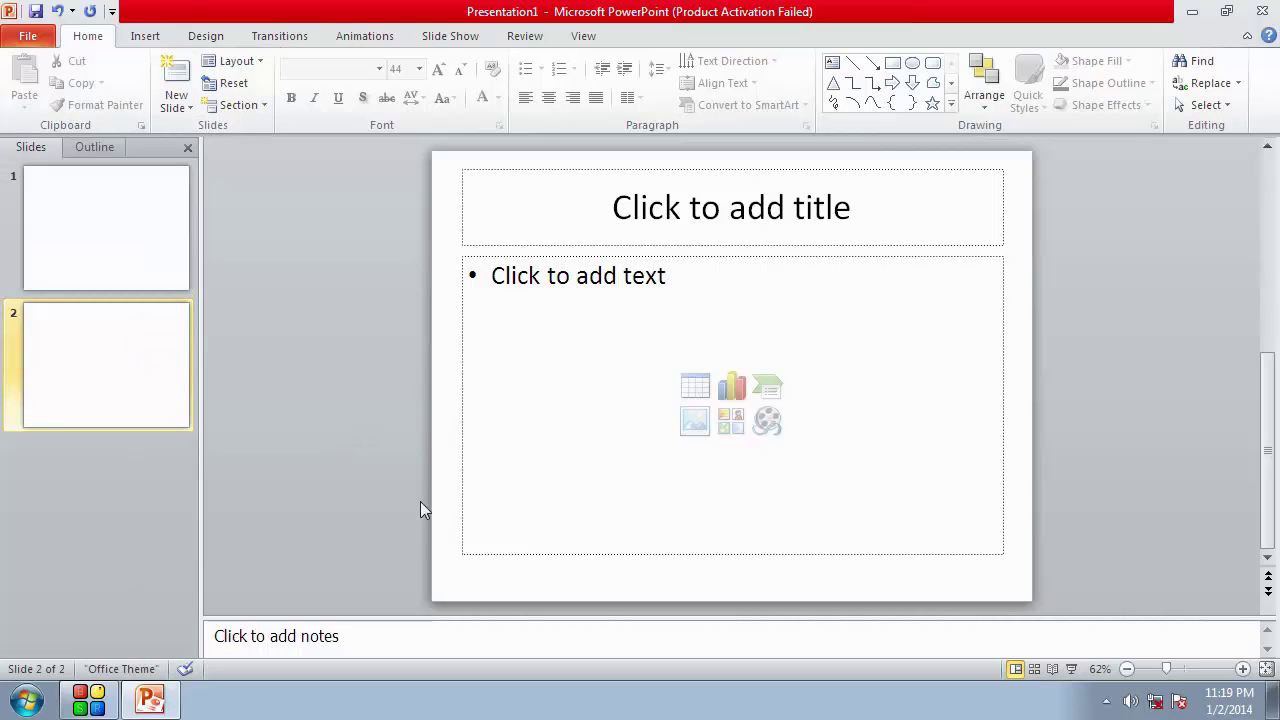
pyautogui.click(615, 317)
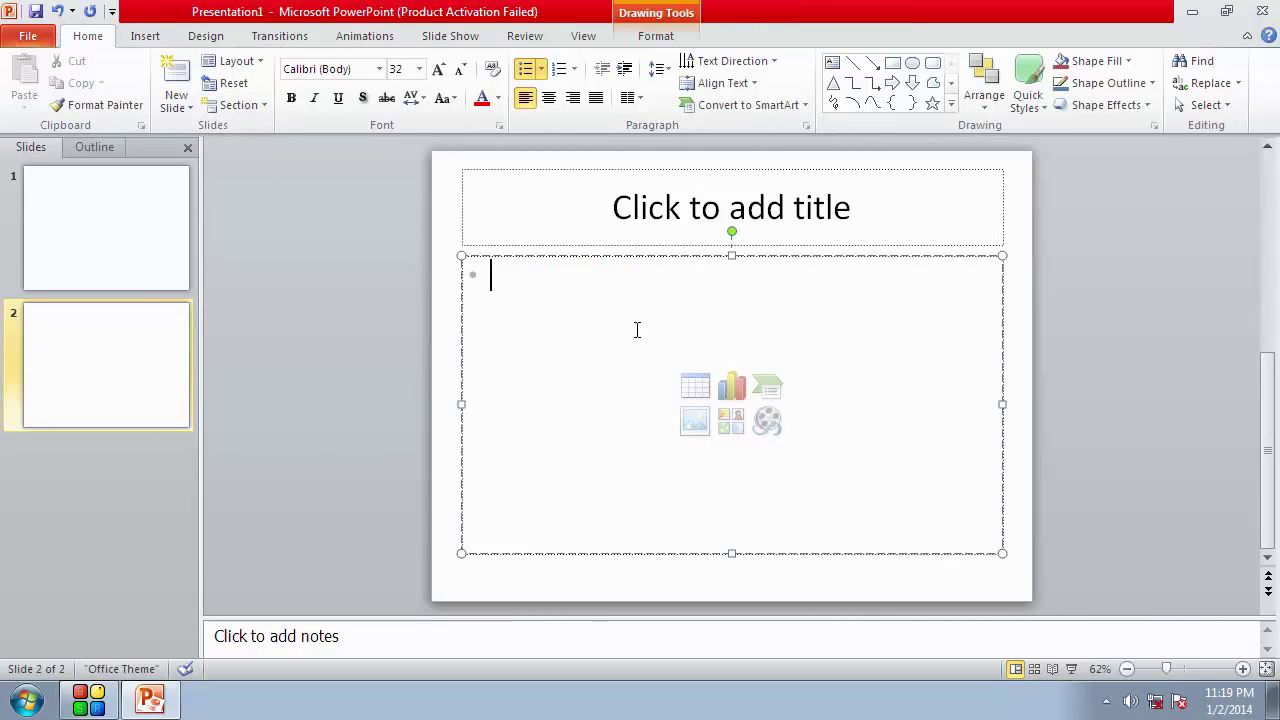
pyautogui.click(121, 249)
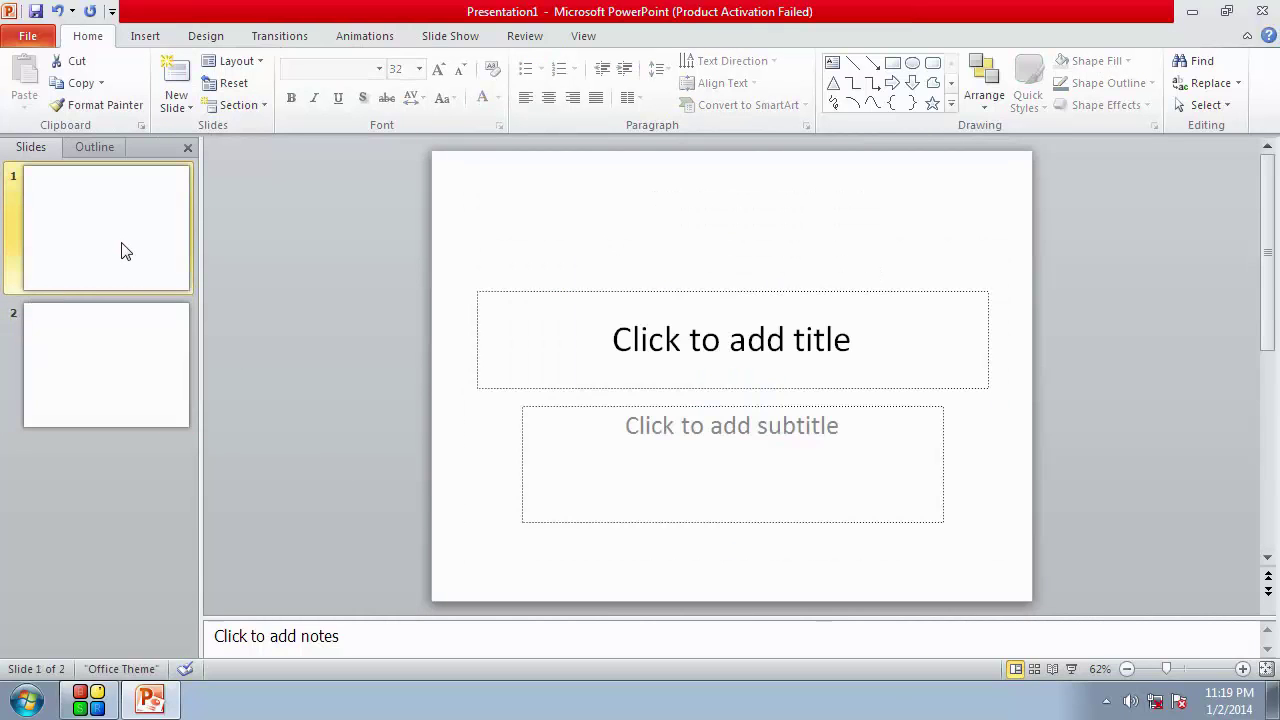
pyautogui.click(141, 386)
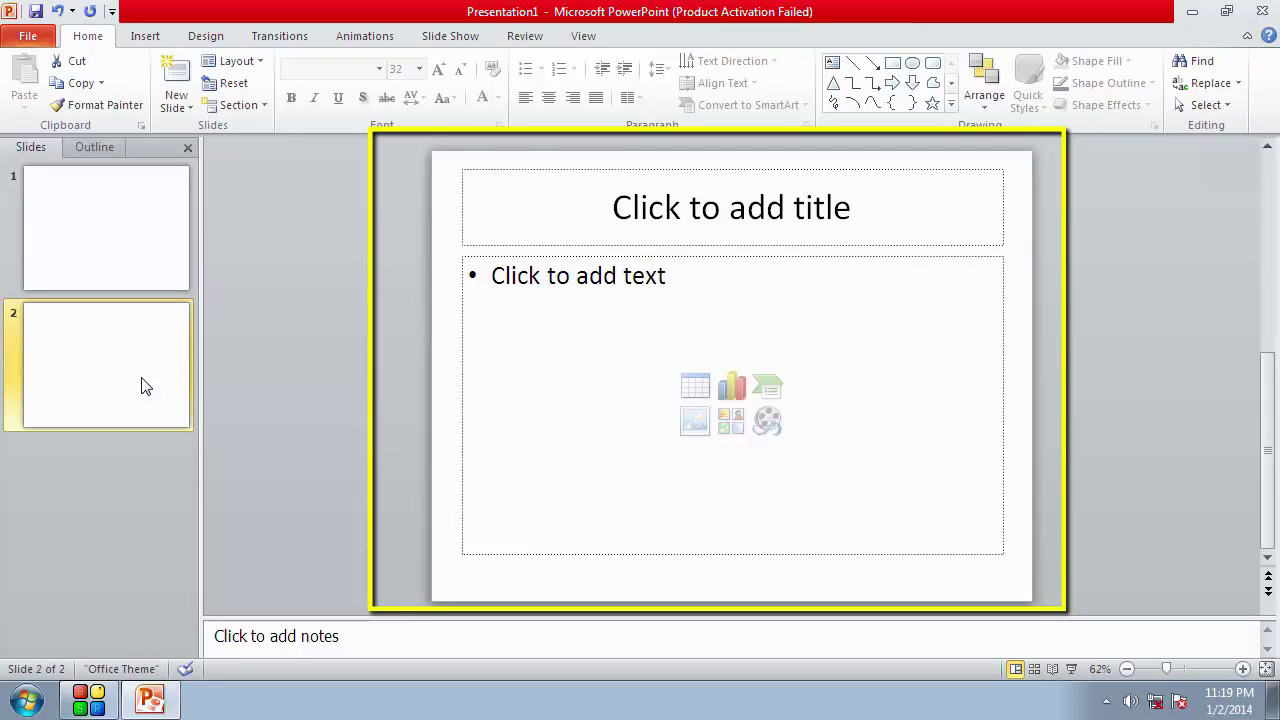
pyautogui.click(563, 379)
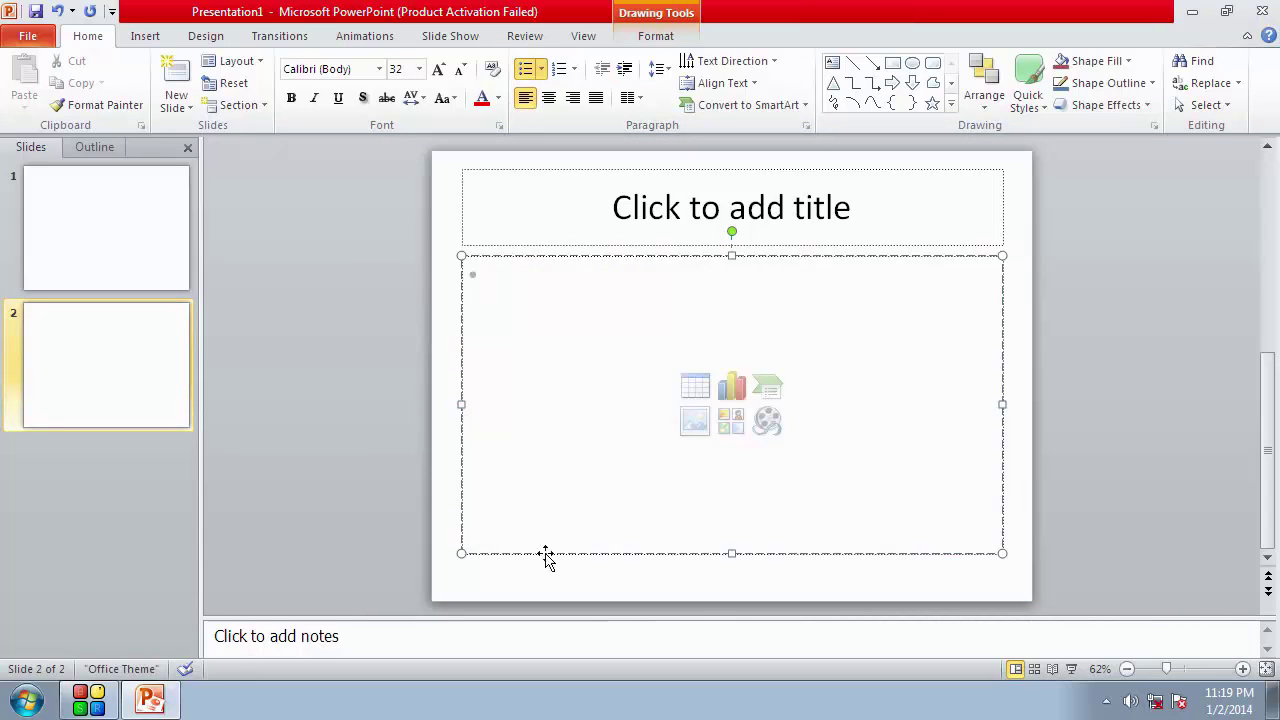
# Give slide 2 the speaker note 'gfgfg', then return to slide 1
pyautogui.click(327, 641)
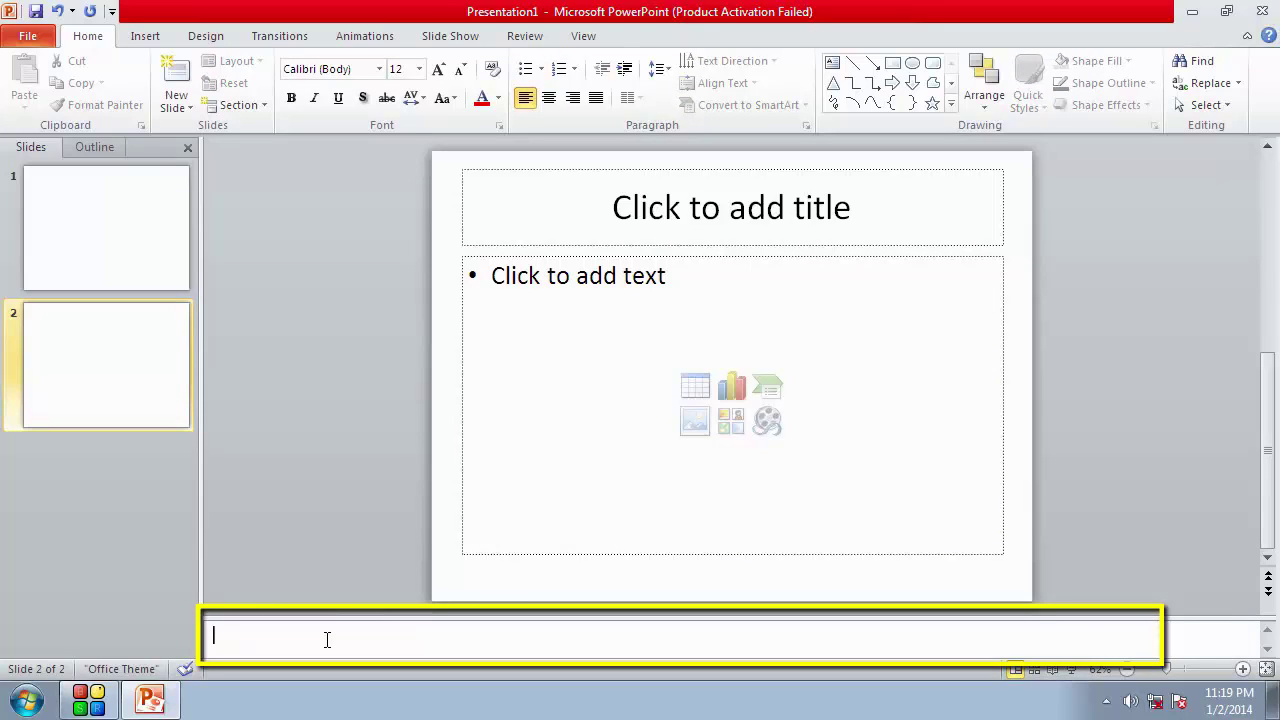
pyautogui.write('gfgfg')
pyautogui.click(137, 231)
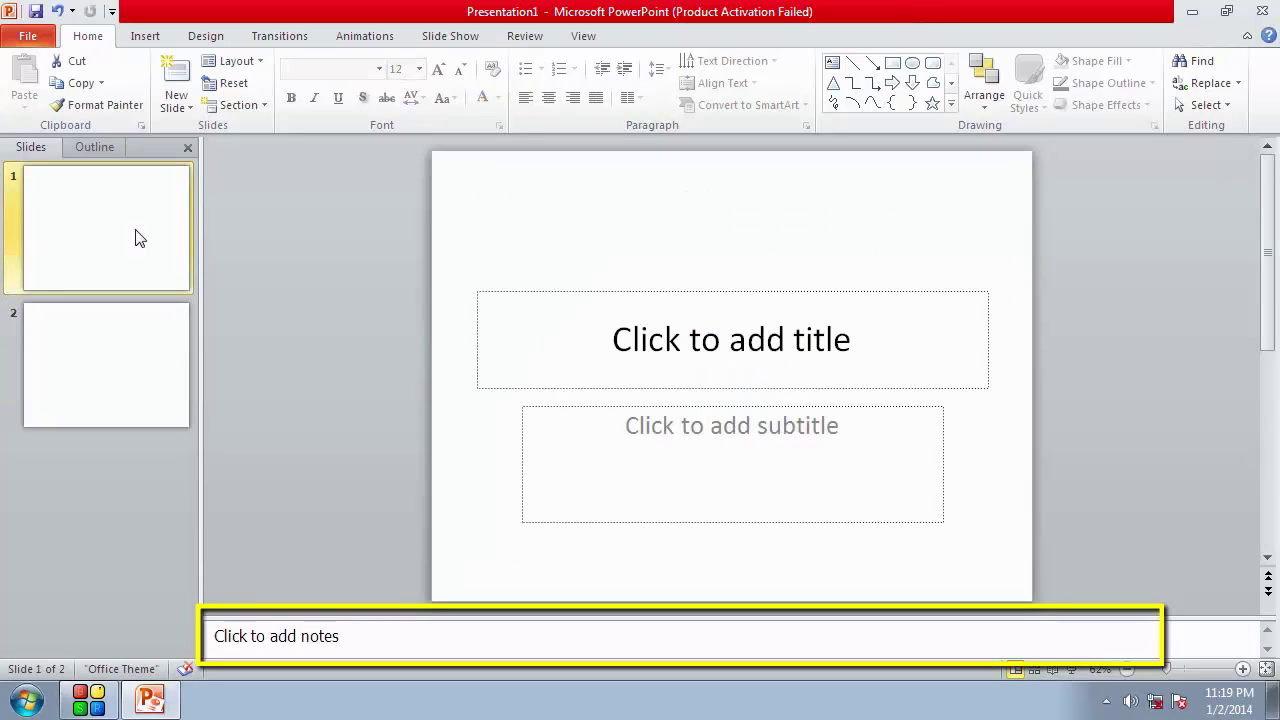
# Add the speaker note 'gffgfgfdg' to slide 1, glancing at slide 2 before returning
pyautogui.click(287, 643)
pyautogui.write('gffgfg')
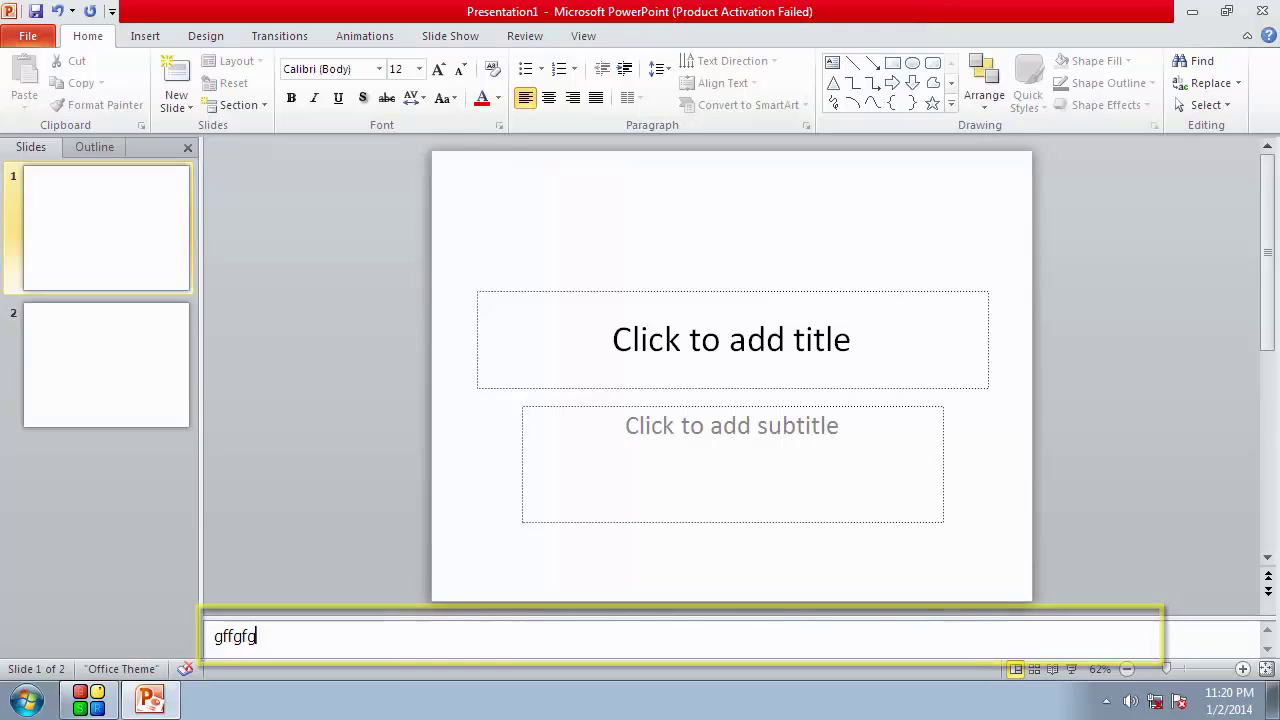
pyautogui.write('fdg')
pyautogui.click(129, 373)
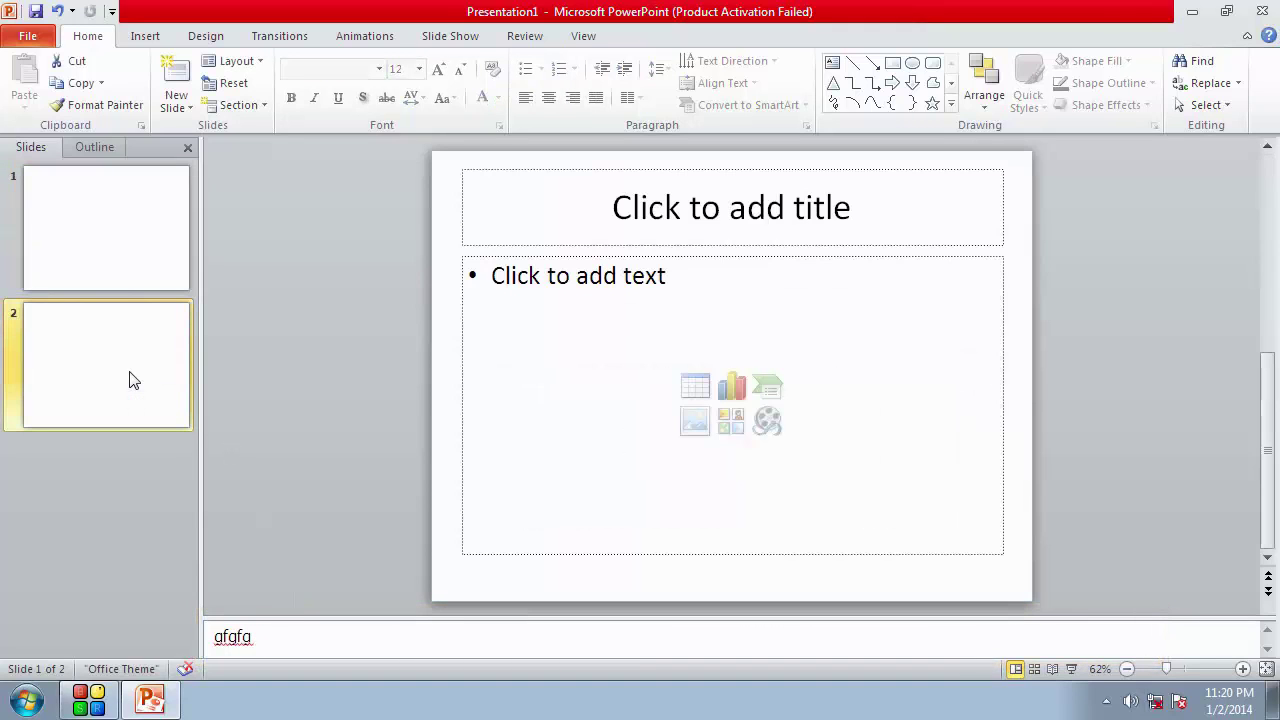
pyautogui.click(113, 250)
pyautogui.click(304, 638)
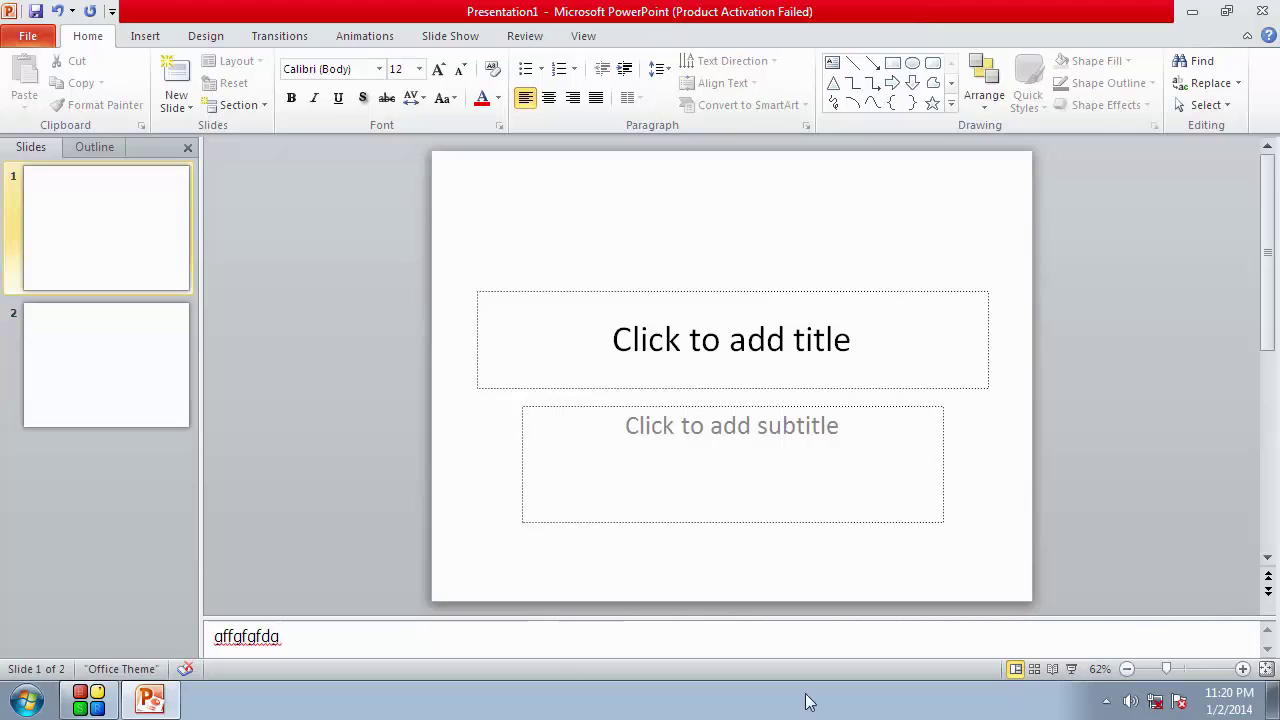
# Try Slide Sorter and Reading View, return to Normal view, then open Help with F1
pyautogui.click(1034, 670)
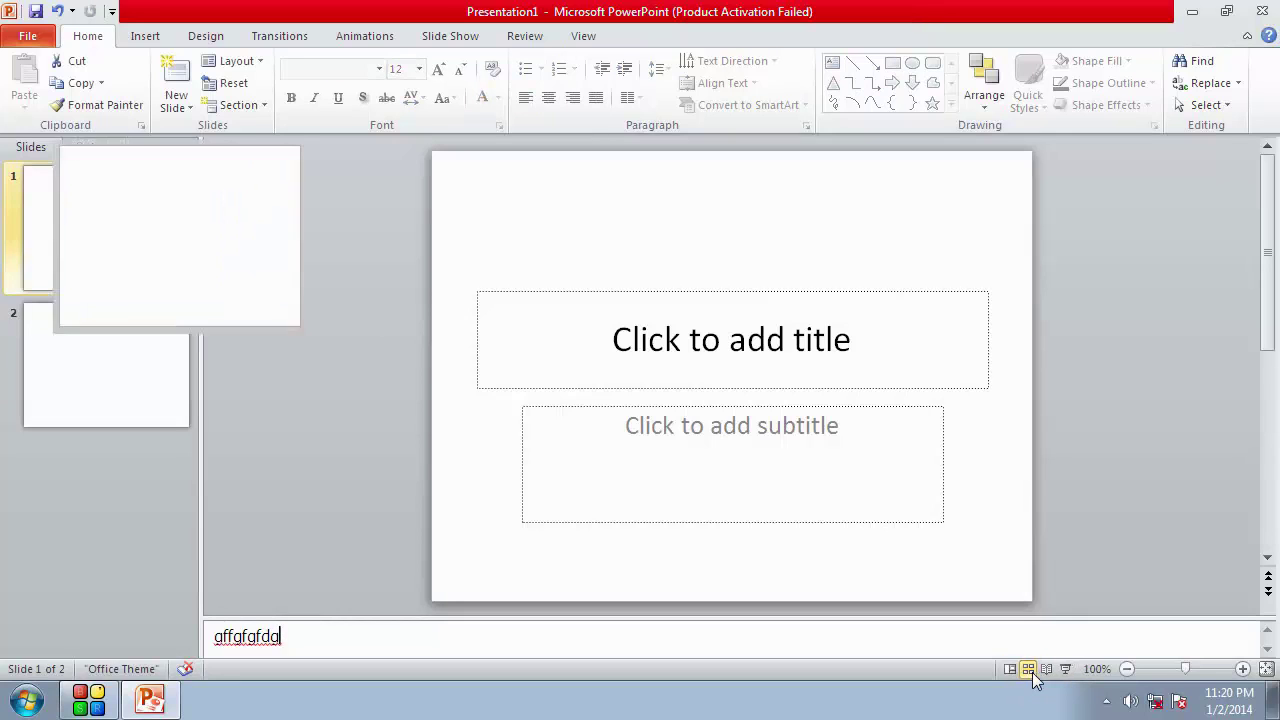
pyautogui.click(1047, 672)
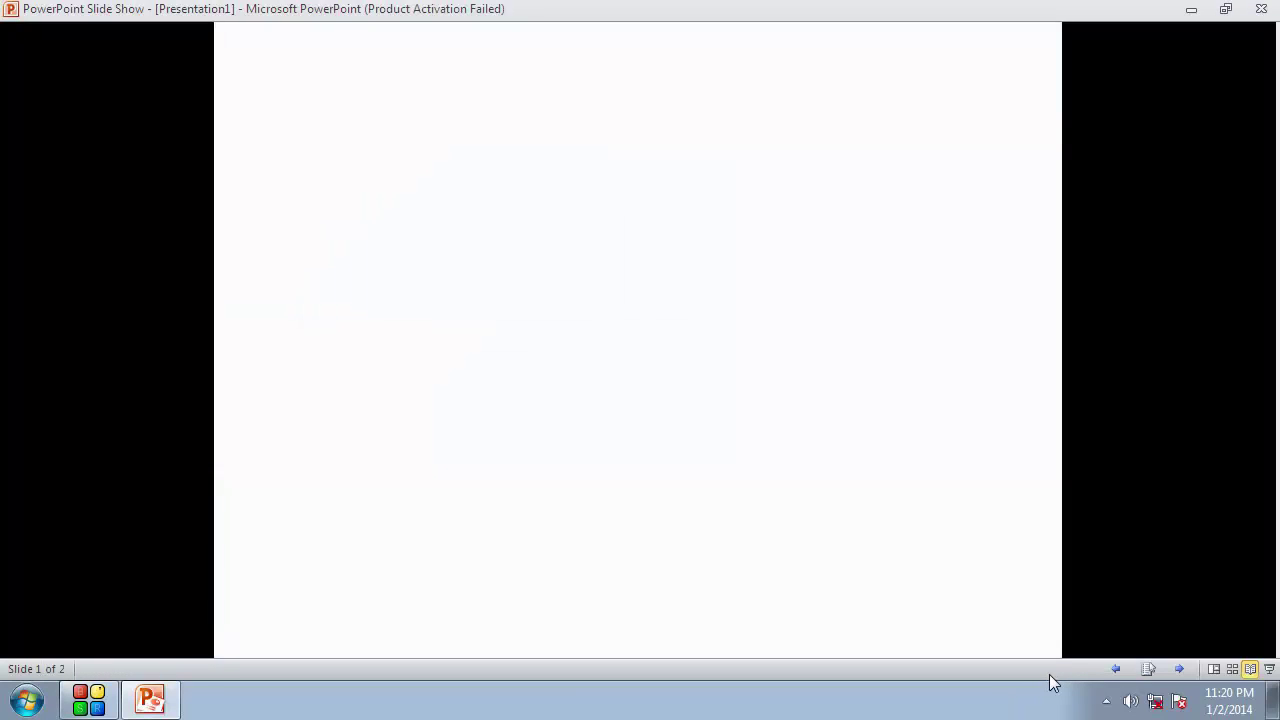
pyautogui.press('Escape')
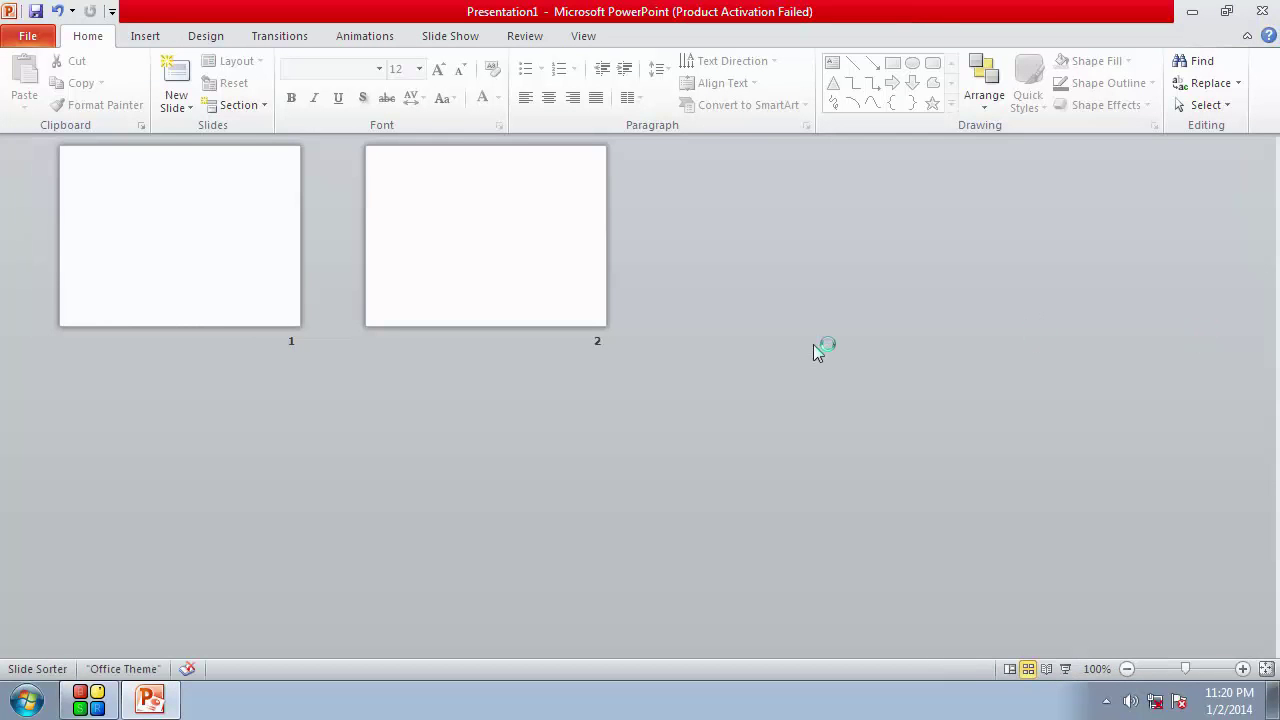
pyautogui.click(1009, 669)
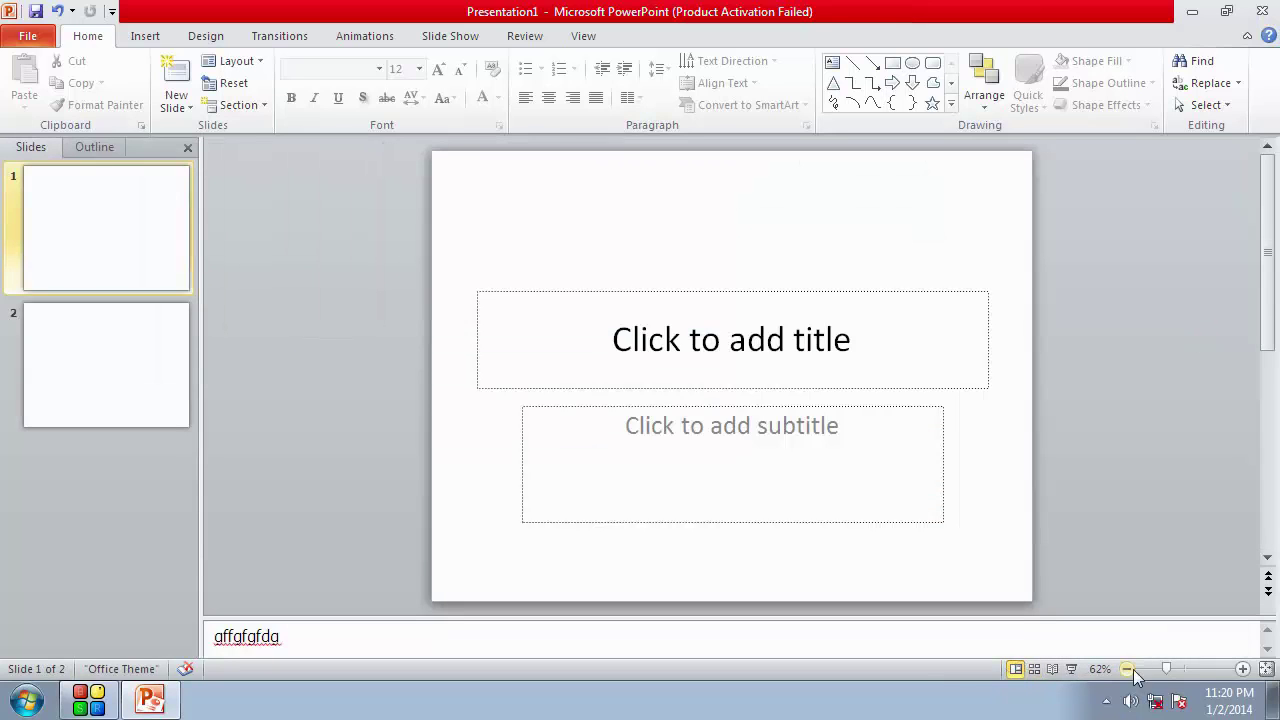
pyautogui.press('F1')
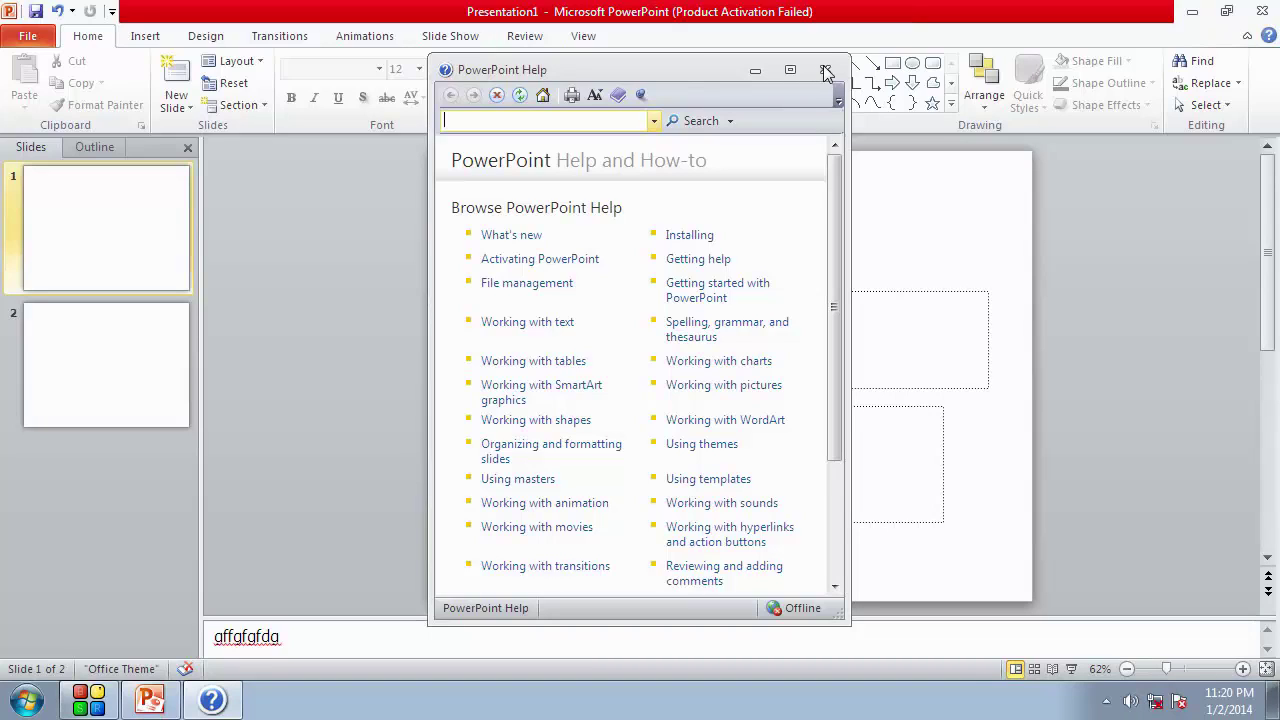
# Close the Help window and zoom in four steps on the slide
pyautogui.click(826, 70)
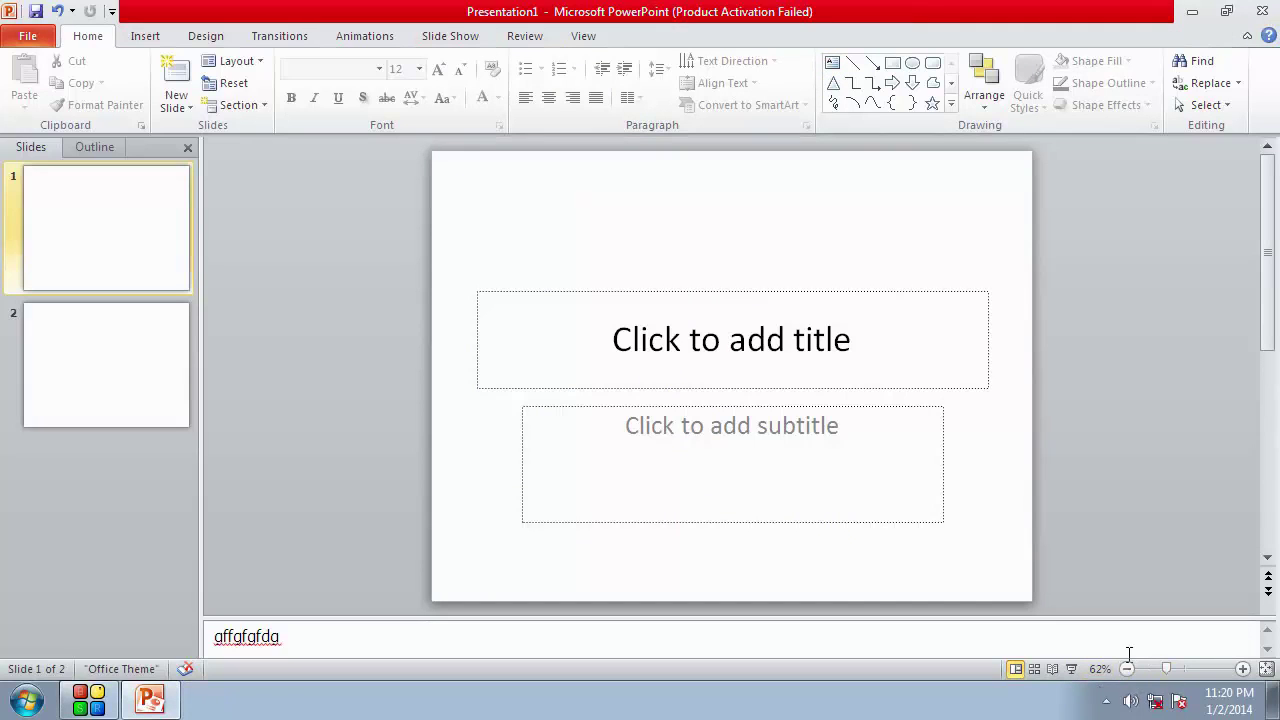
pyautogui.click(1243, 669)
pyautogui.click(1243, 669)
pyautogui.click(1243, 669)
pyautogui.click(1243, 669)
pyautogui.click(1243, 669)
pyautogui.click(1243, 669)
pyautogui.click(1243, 669)
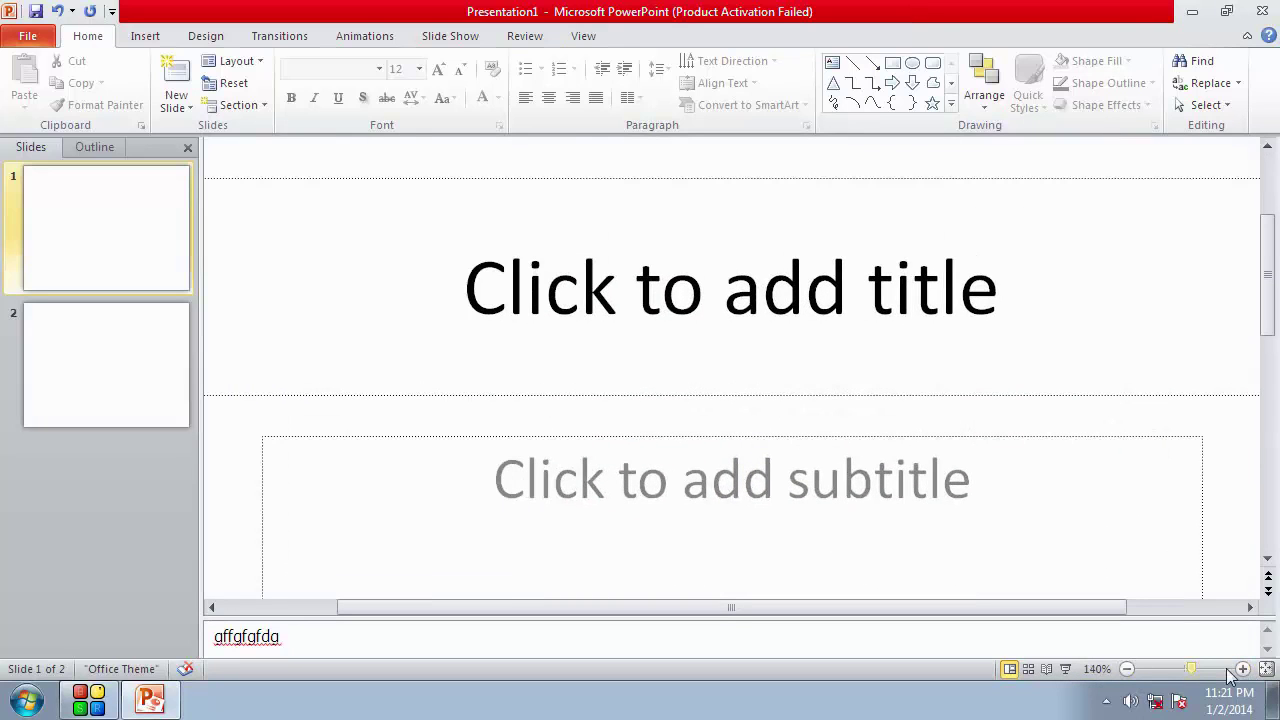
# Zoom back out to 60%, scroll the view, and select slide 2
pyautogui.click(1127, 669)
pyautogui.click(1127, 669)
pyautogui.click(1127, 669)
pyautogui.click(1127, 669)
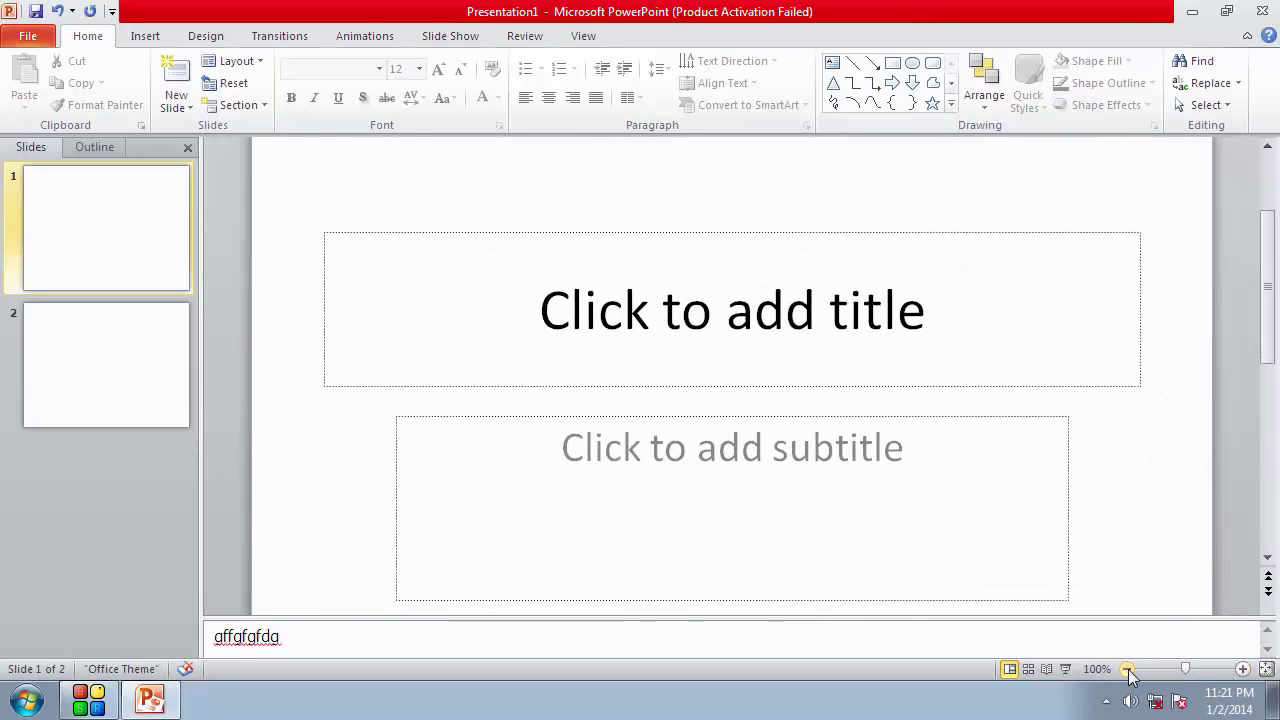
pyautogui.click(1127, 669)
pyautogui.click(1127, 669)
pyautogui.click(1127, 669)
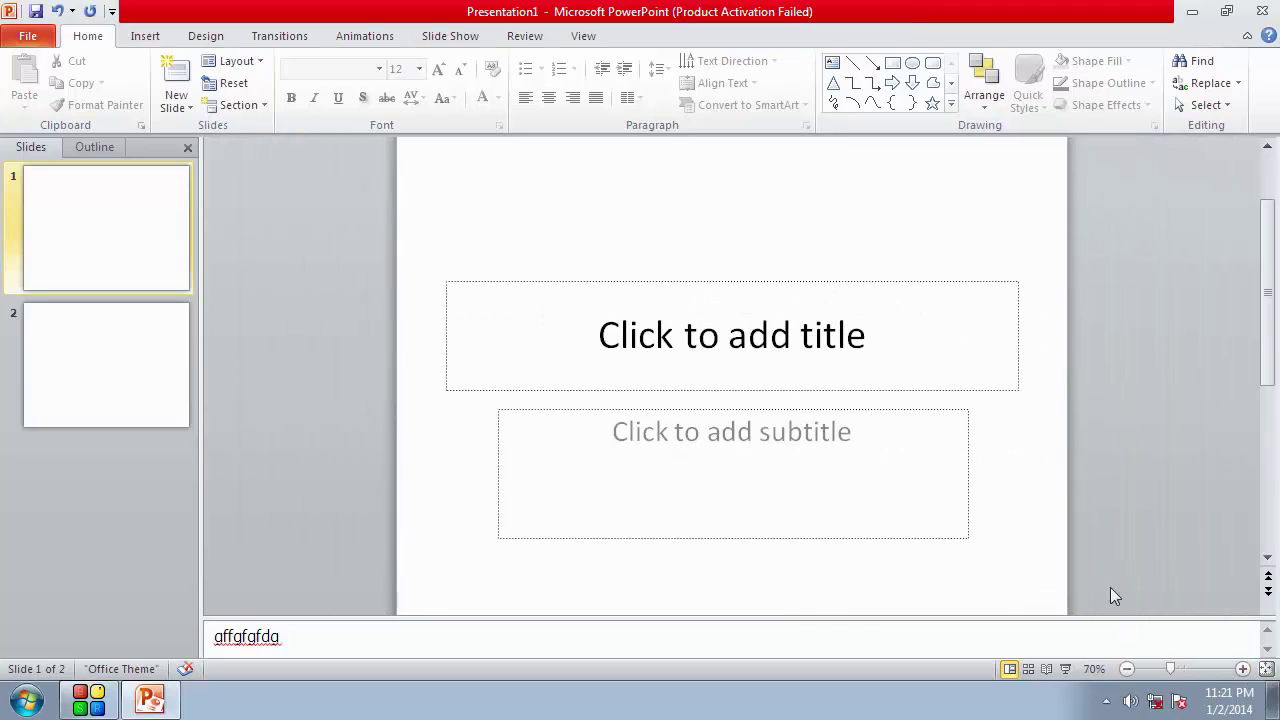
pyautogui.click(1127, 669)
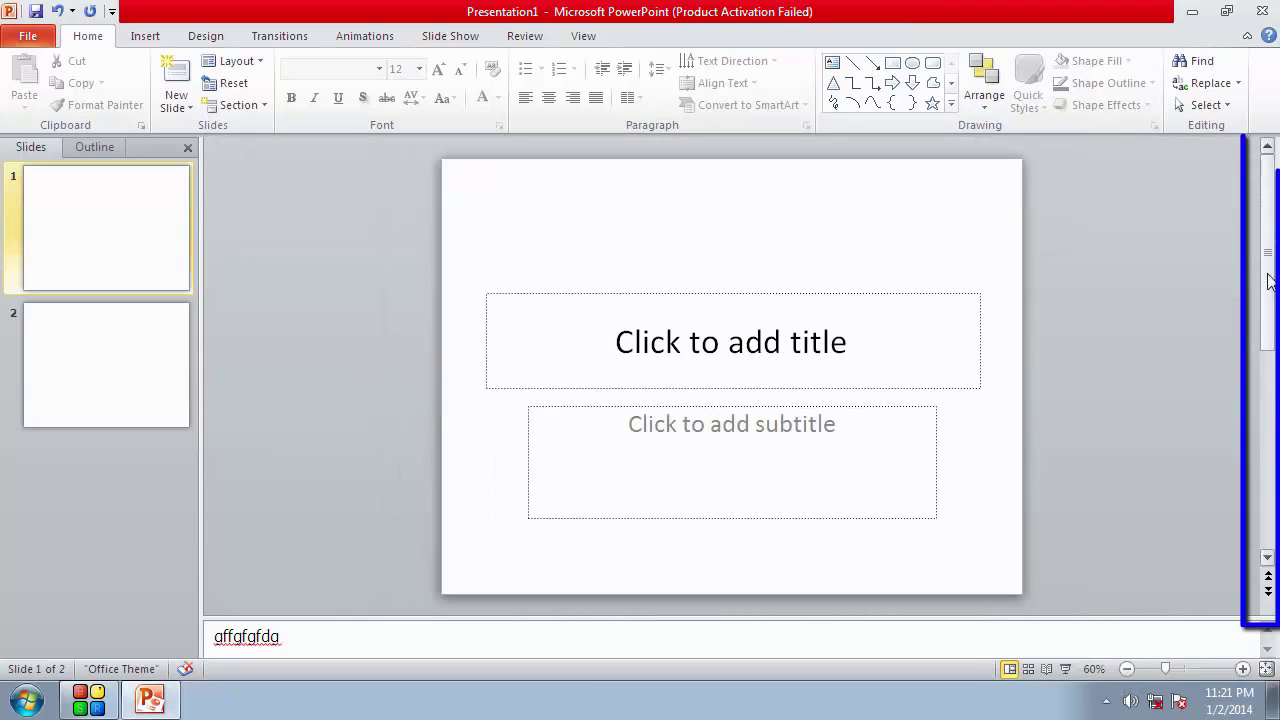
pyautogui.moveTo(1267, 250)
pyautogui.mouseDown()
pyautogui.moveTo(1270, 500)
pyautogui.moveTo(1272, 205)
pyautogui.mouseUp()
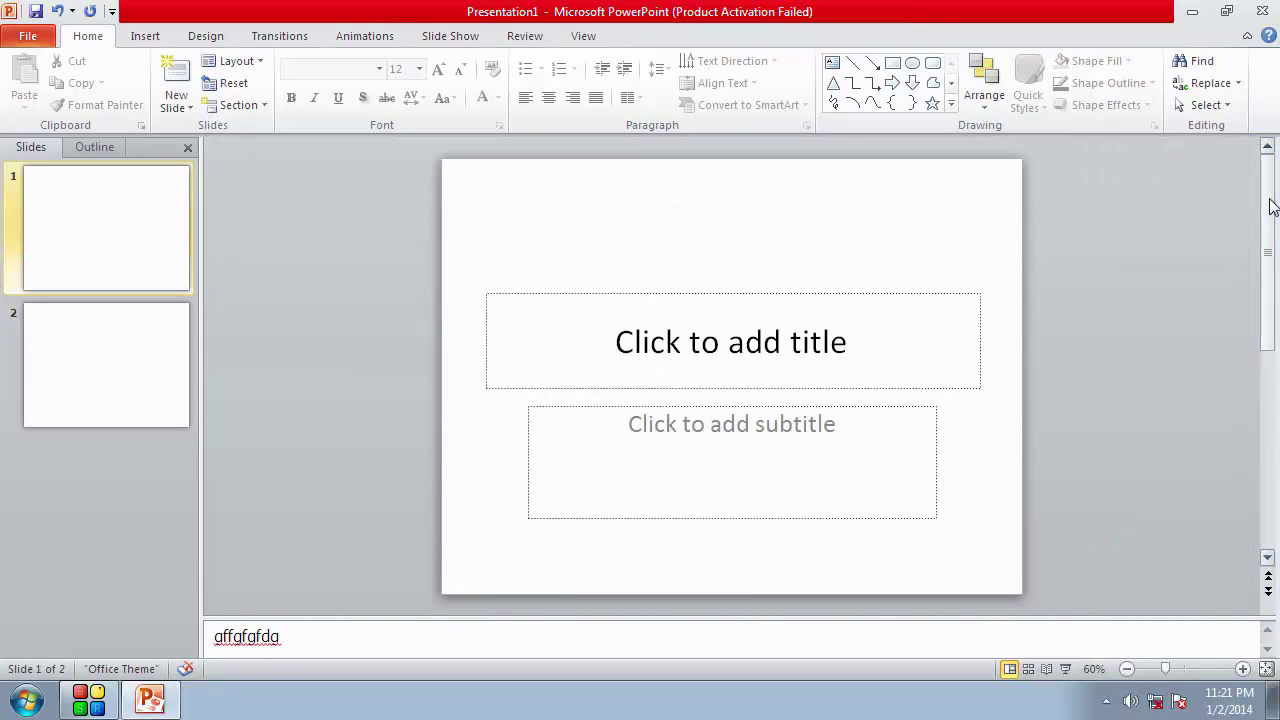
pyautogui.click(74, 397)
# Switch back and forth between the slide 1 and slide 2 thumbnails
pyautogui.click(89, 246)
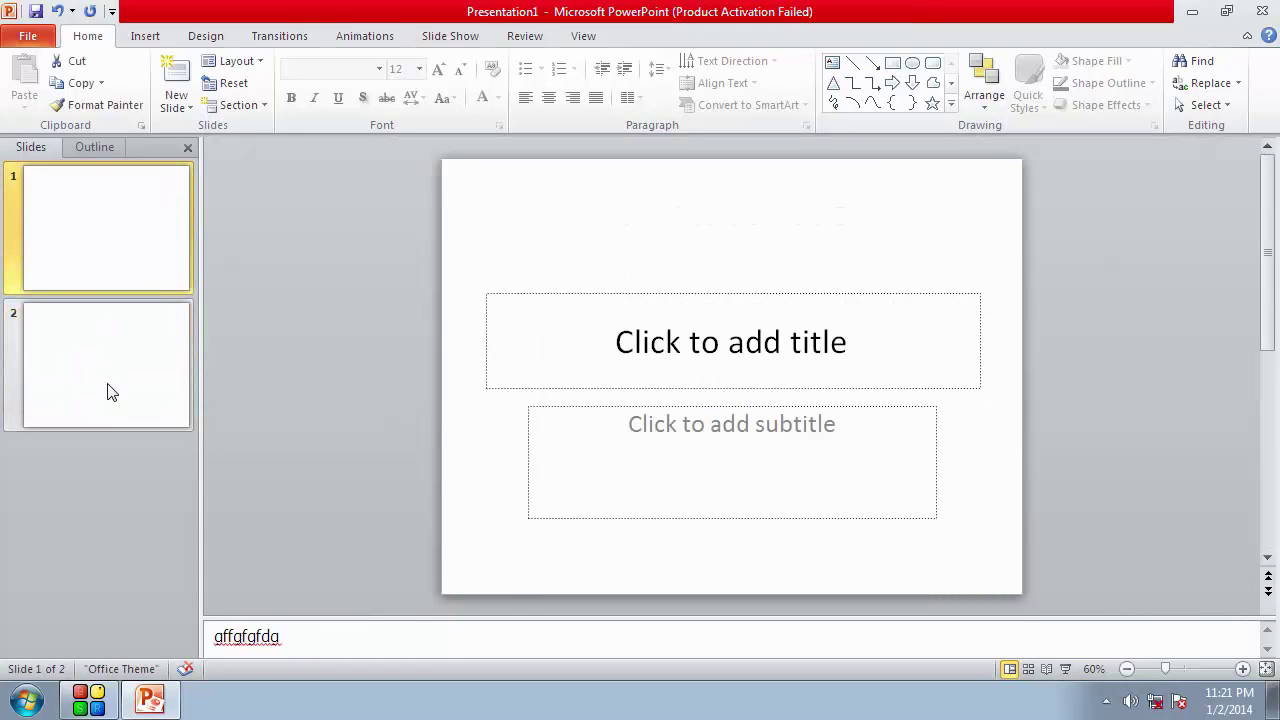
pyautogui.click(111, 392)
pyautogui.click(91, 243)
pyautogui.click(102, 358)
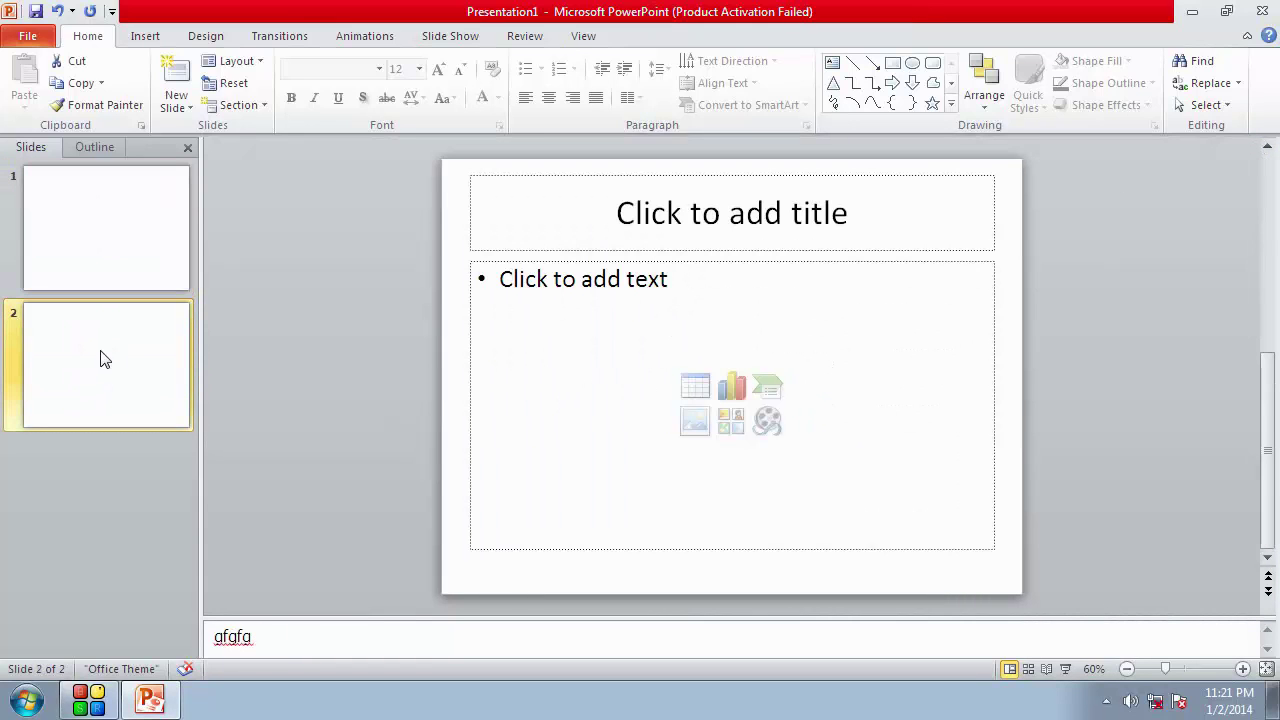
pyautogui.moveTo(1268, 470)
pyautogui.mouseDown()
pyautogui.moveTo(1268, 280)
pyautogui.moveTo(1268, 485)
pyautogui.mouseUp()
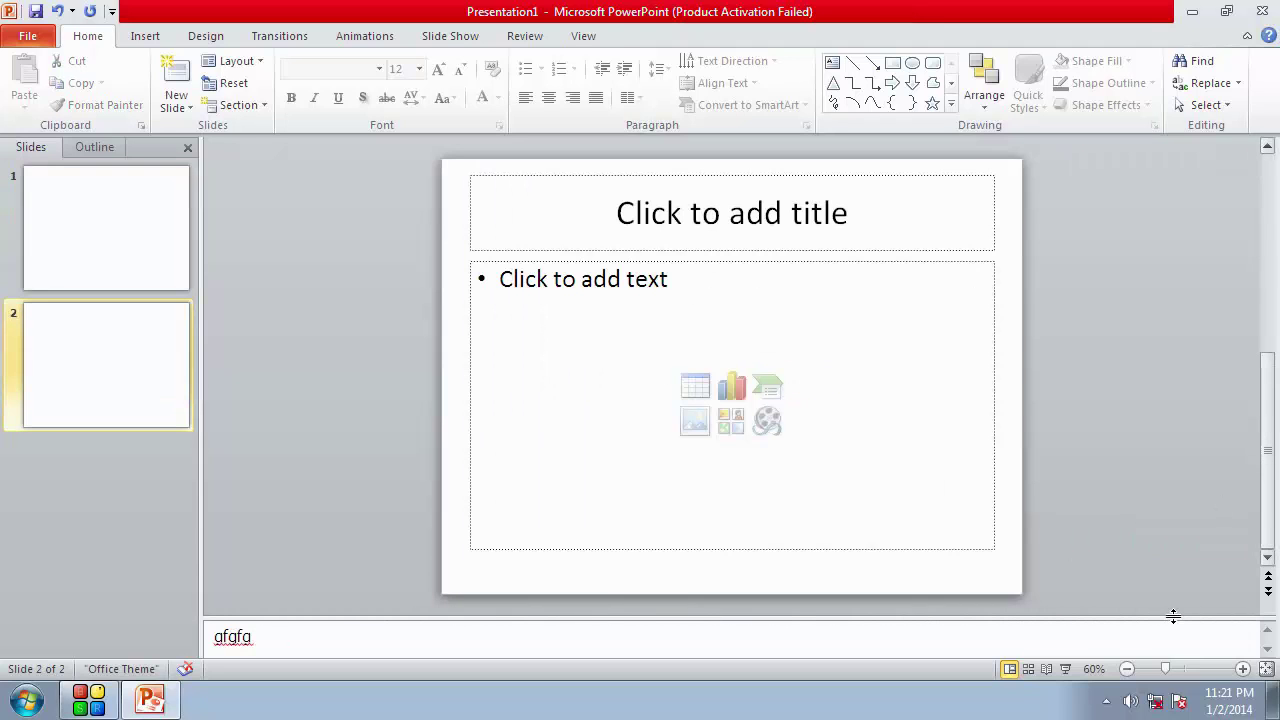
# Zoom in to 120% and scroll the view back to slide 1's title placeholder
pyautogui.click(1243, 669)
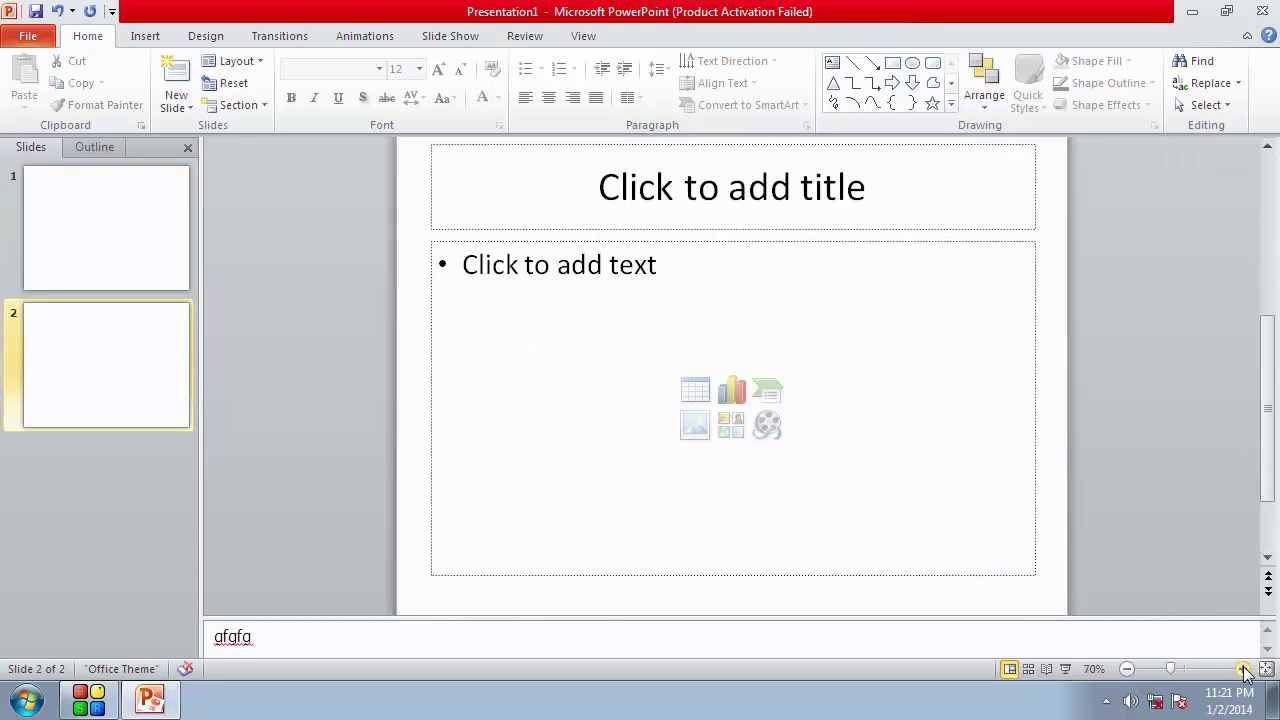
pyautogui.click(1243, 669)
pyautogui.click(1243, 669)
pyautogui.click(1243, 669)
pyautogui.click(1243, 669)
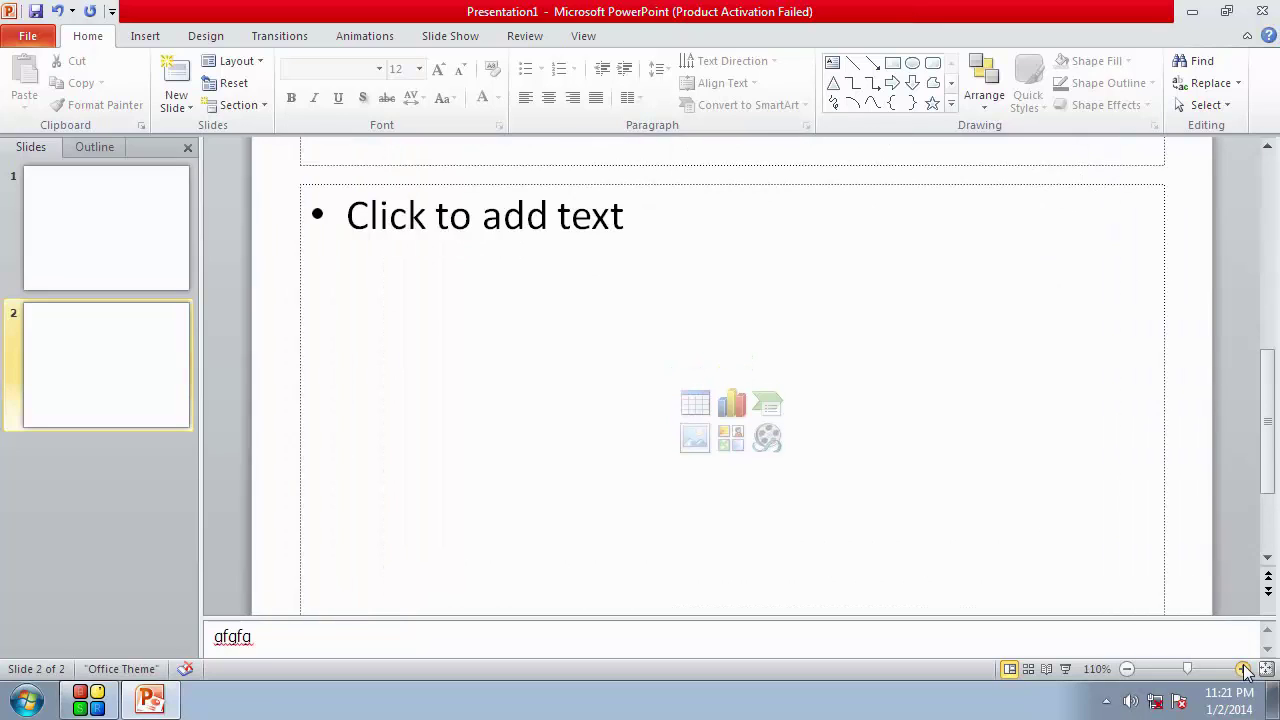
pyautogui.click(1243, 669)
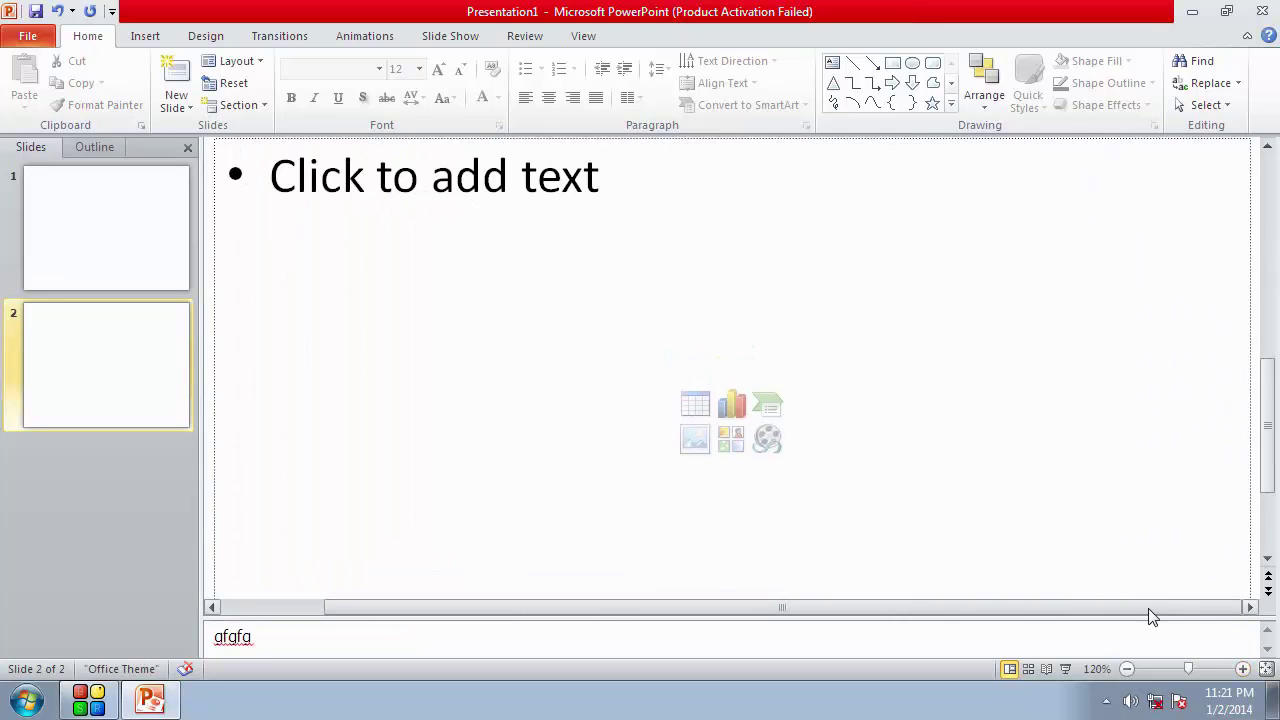
pyautogui.moveTo(1086, 607)
pyautogui.mouseDown()
pyautogui.moveTo(824, 607)
pyautogui.moveTo(1025, 607)
pyautogui.moveTo(946, 607)
pyautogui.moveTo(990, 612)
pyautogui.mouseUp()
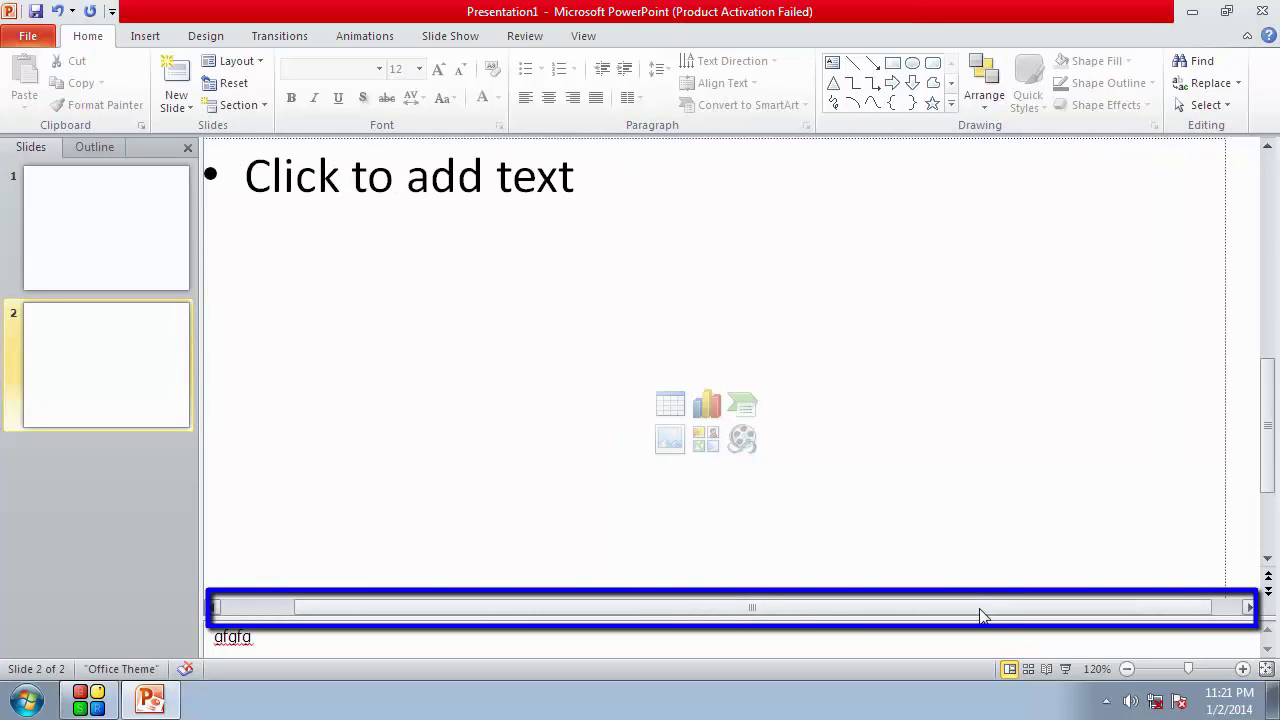
pyautogui.moveTo(1266, 430); pyautogui.dragTo(1276, 247)
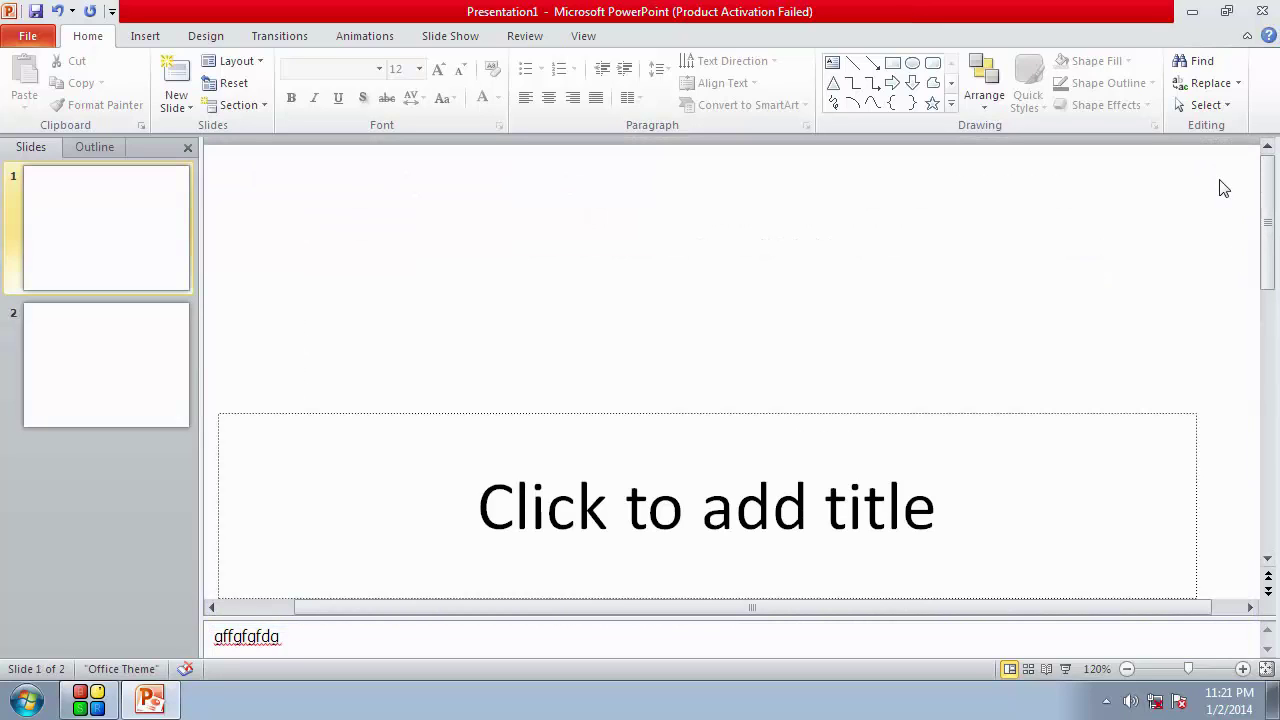
# Minimize PowerPoint, open and close the Computer window, then restore PowerPoint from the taskbar
pyautogui.click(1193, 12)
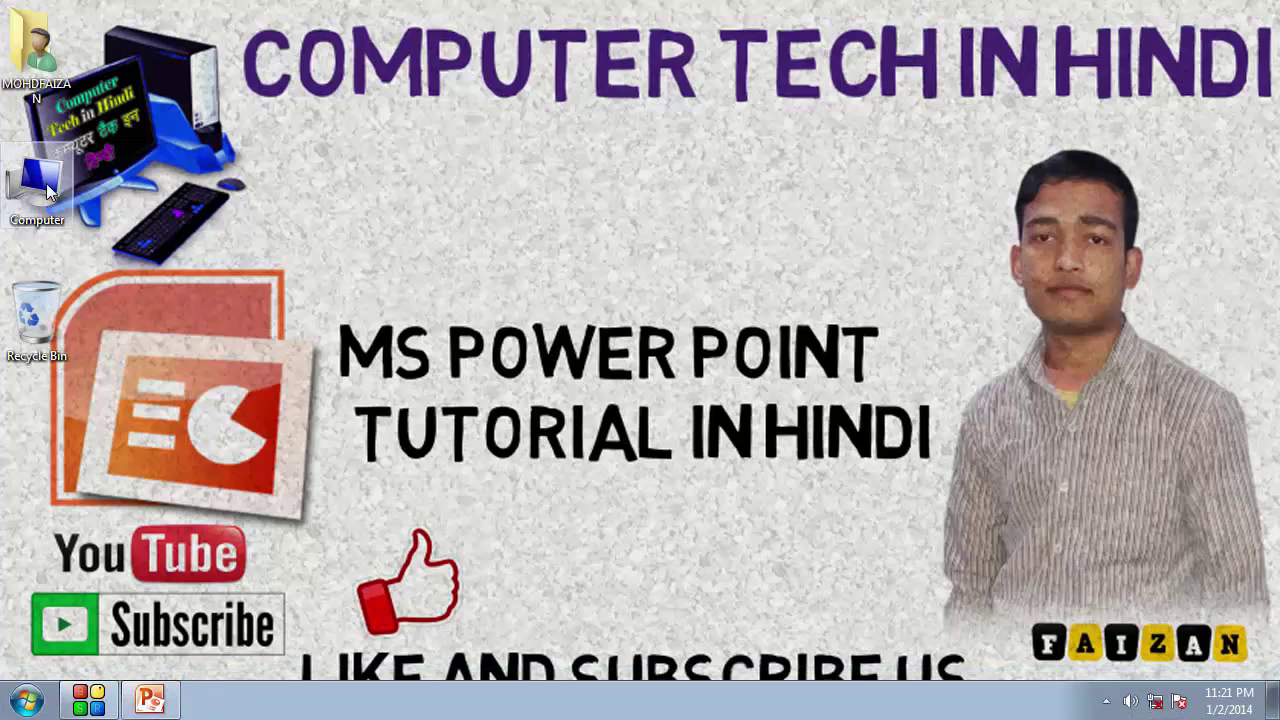
pyautogui.doubleClick(40, 185)
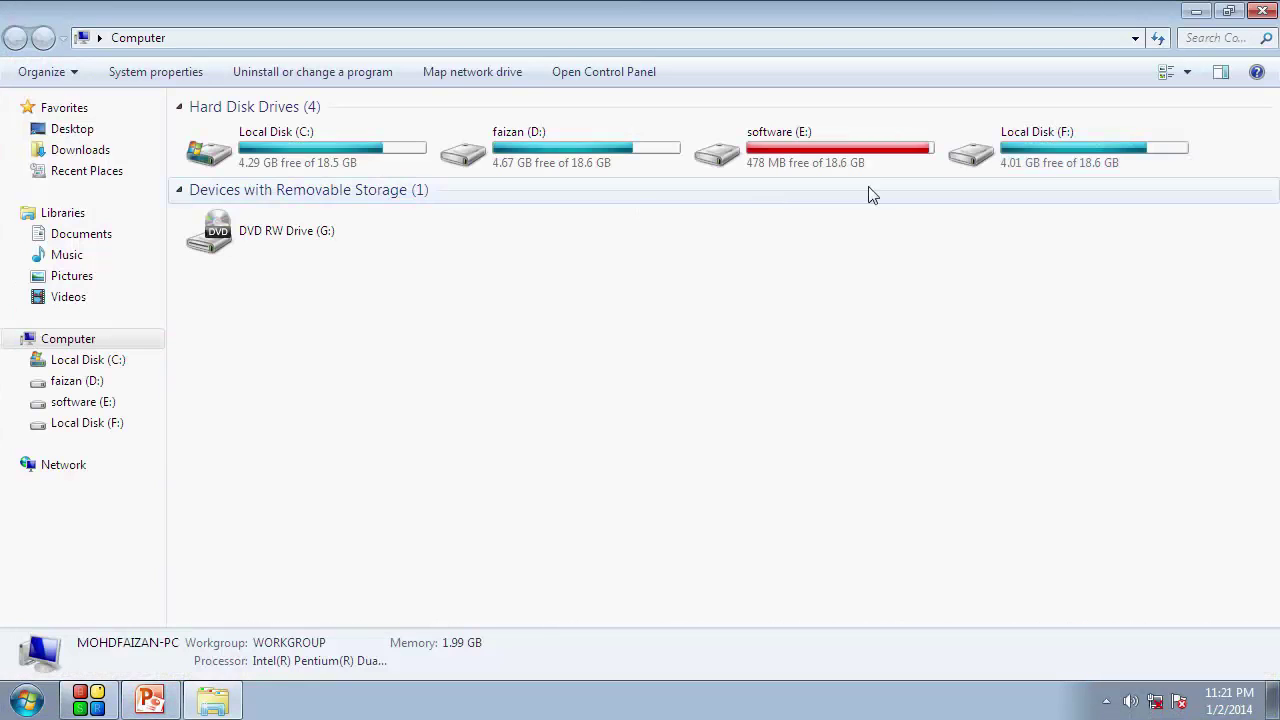
pyautogui.click(1262, 10)
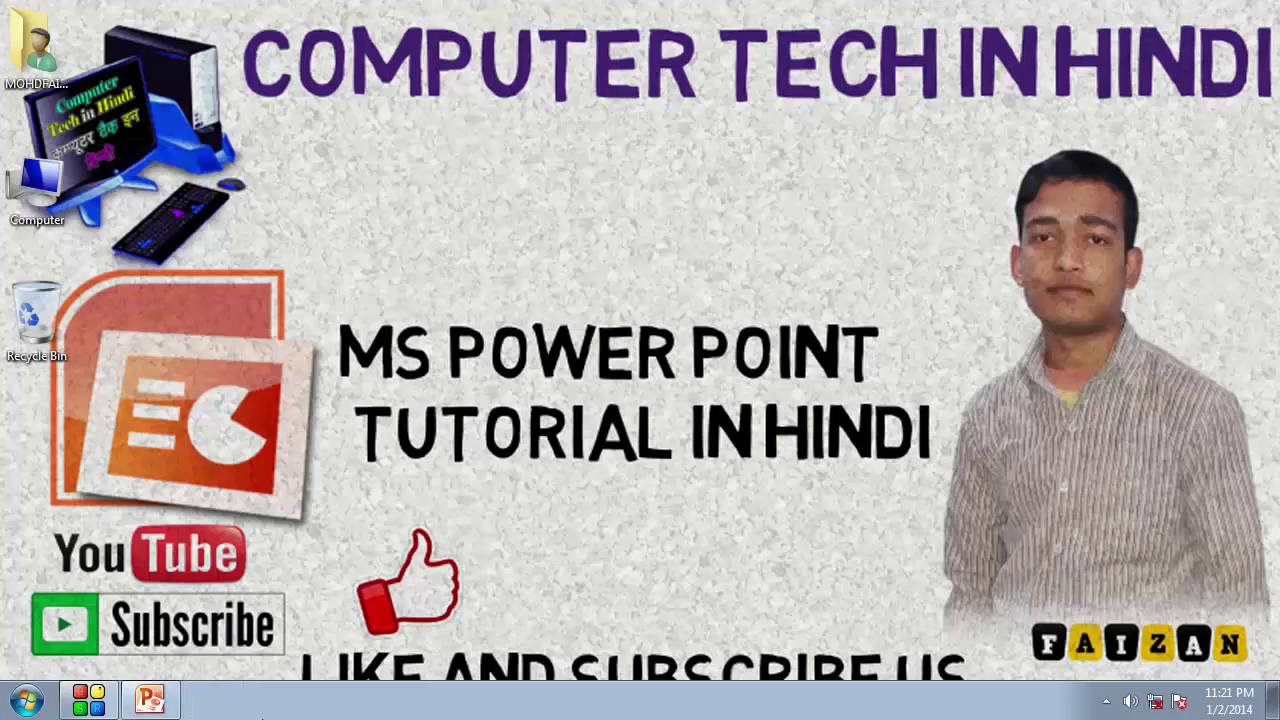
pyautogui.click(166, 705)
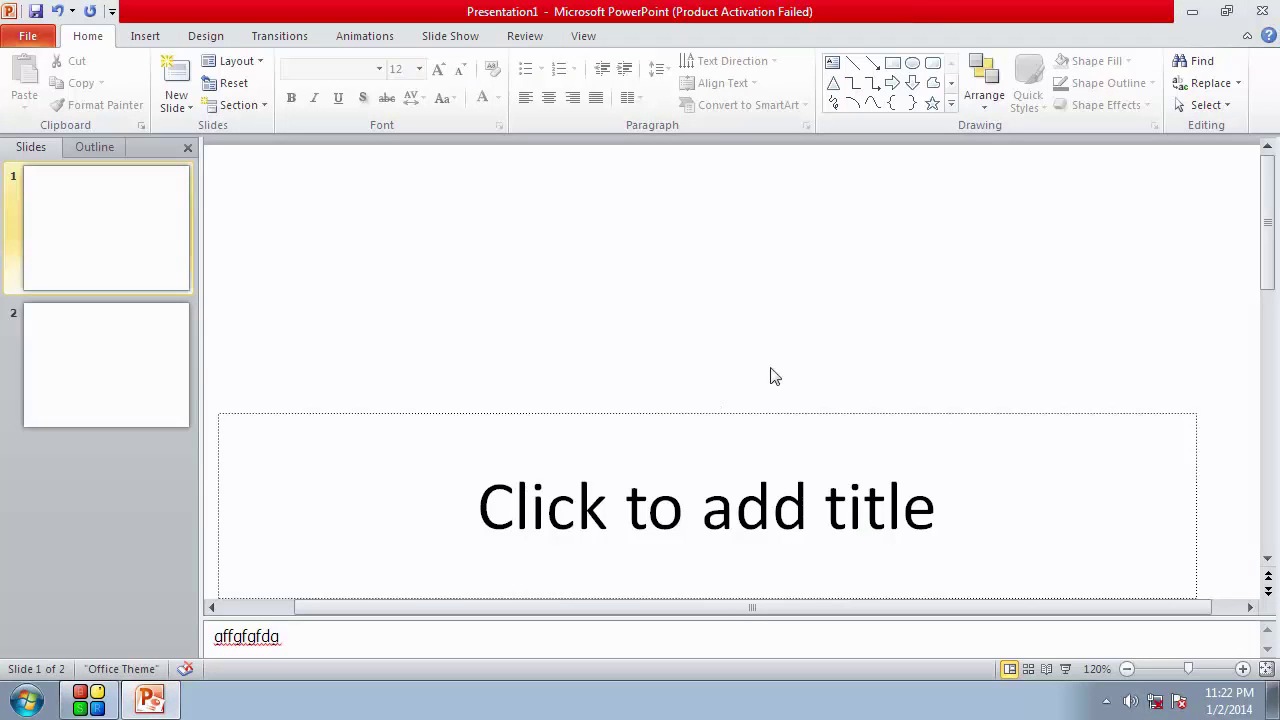
pyautogui.click(1226, 12)
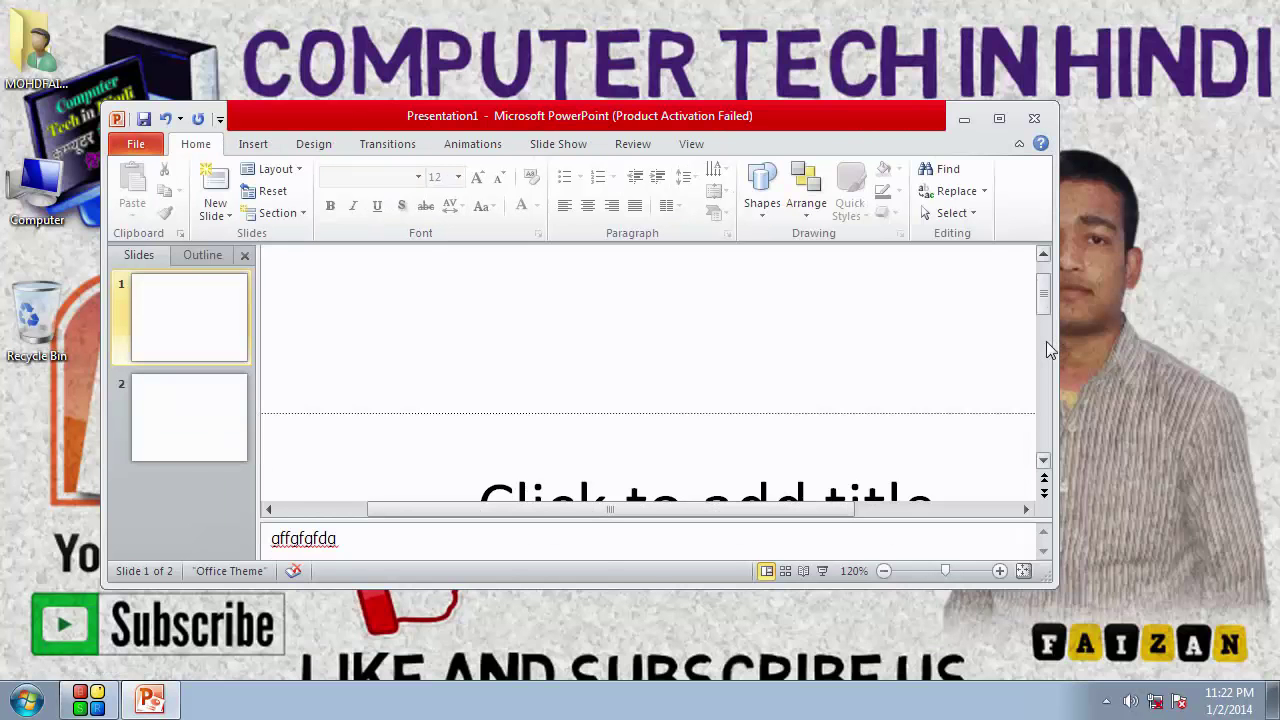
pyautogui.click(999, 120)
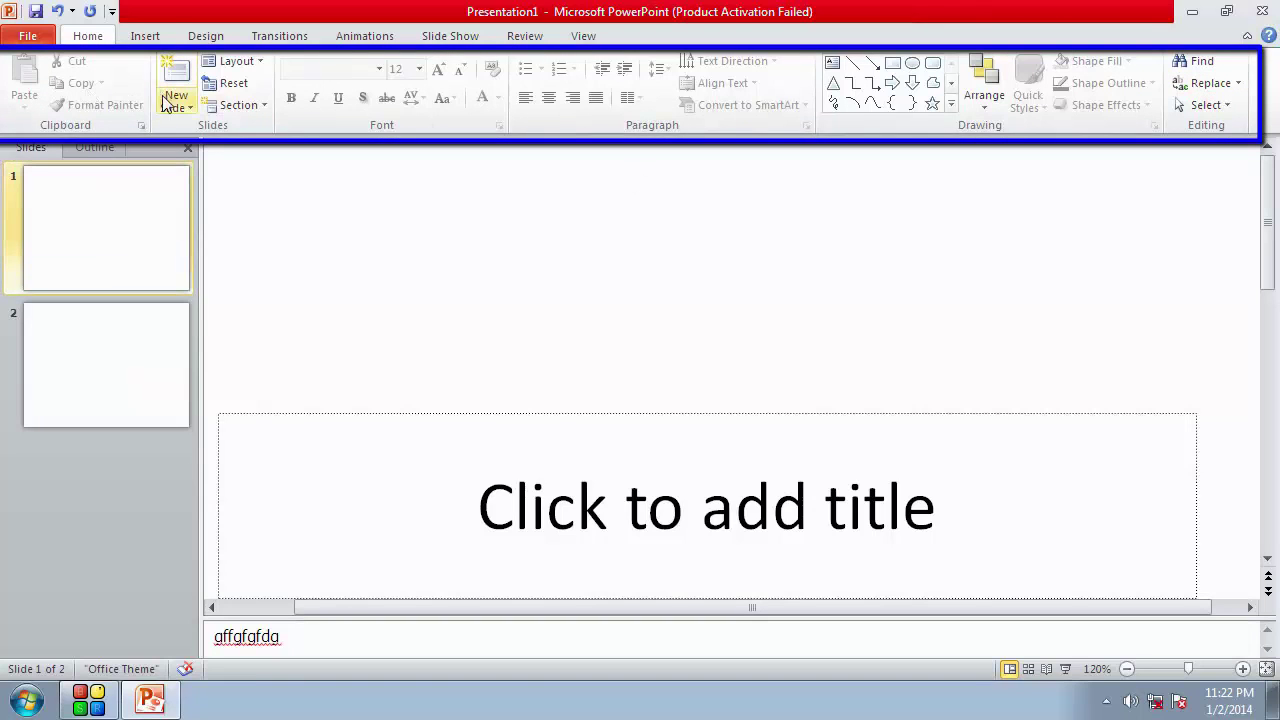
pyautogui.click(147, 36)
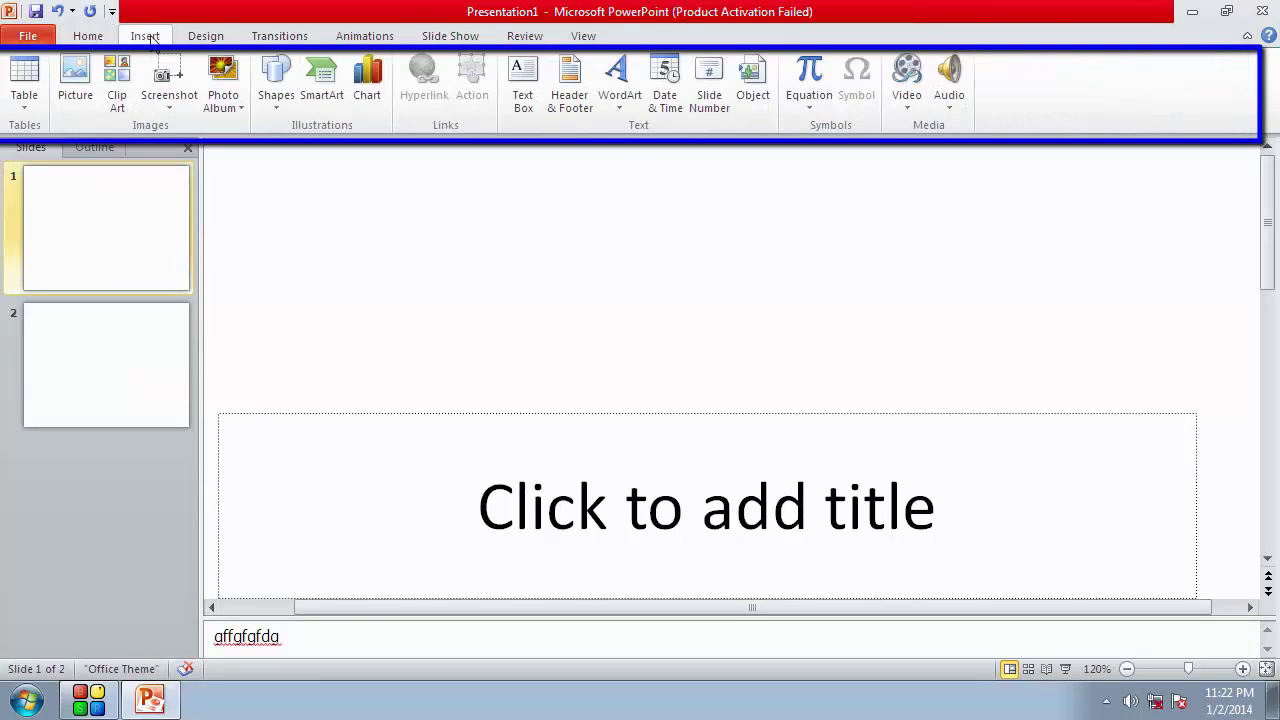
pyautogui.click(203, 36)
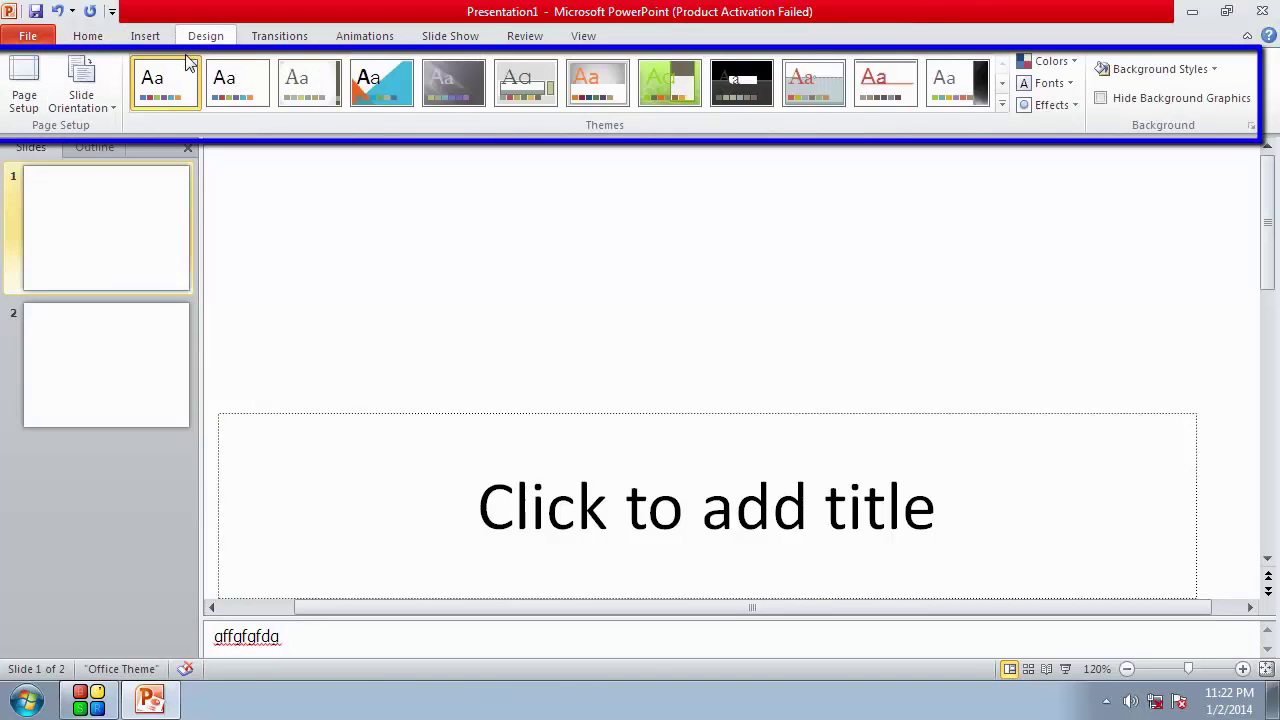
pyautogui.click(88, 36)
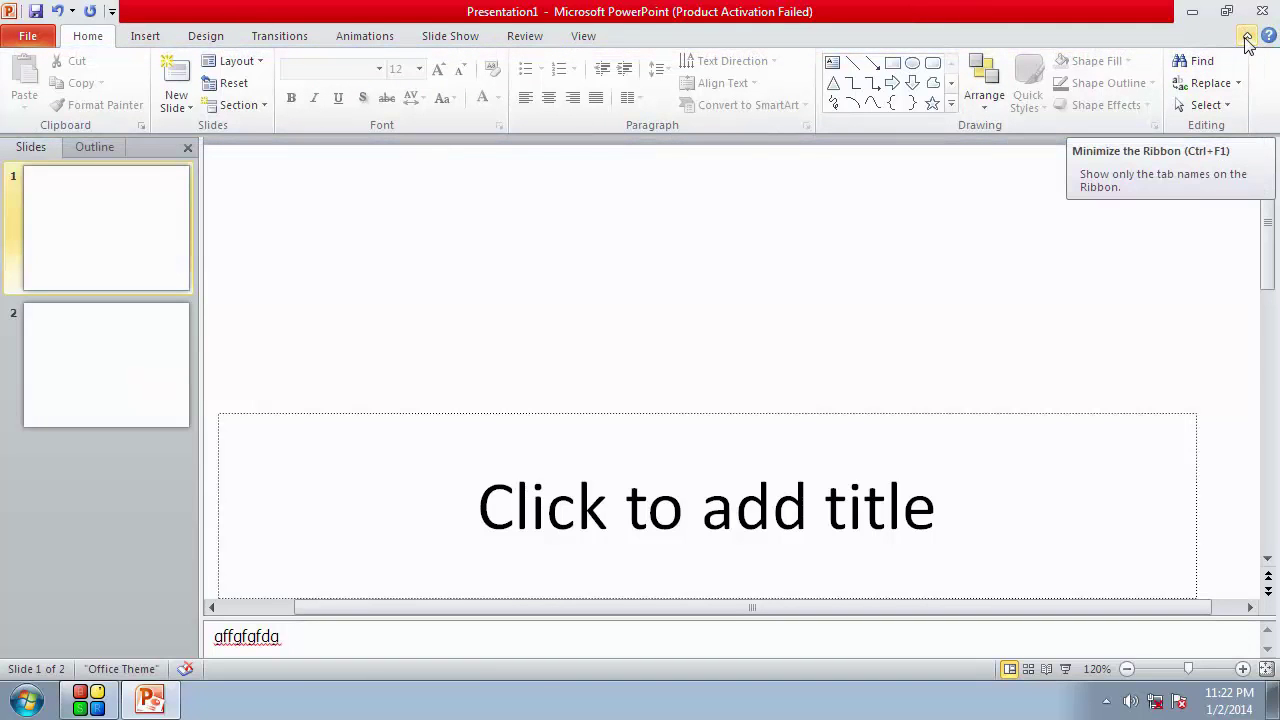
pyautogui.click(1247, 38)
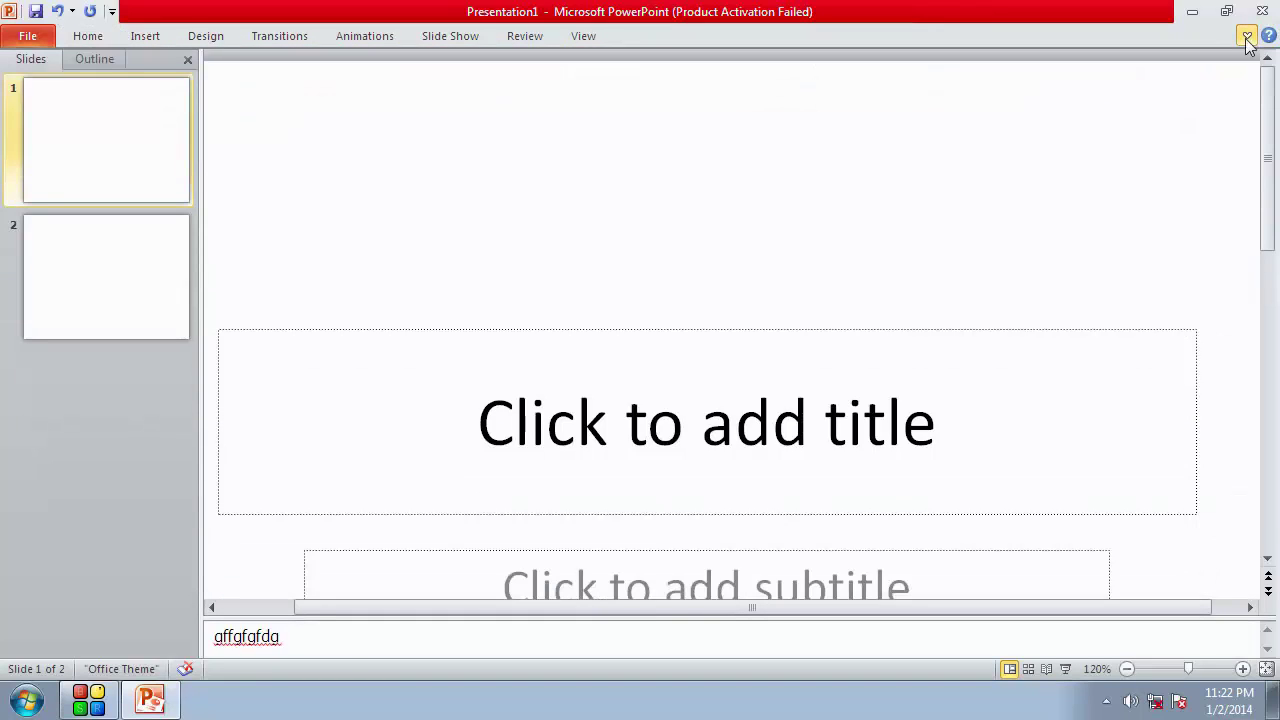
pyautogui.click(1247, 38)
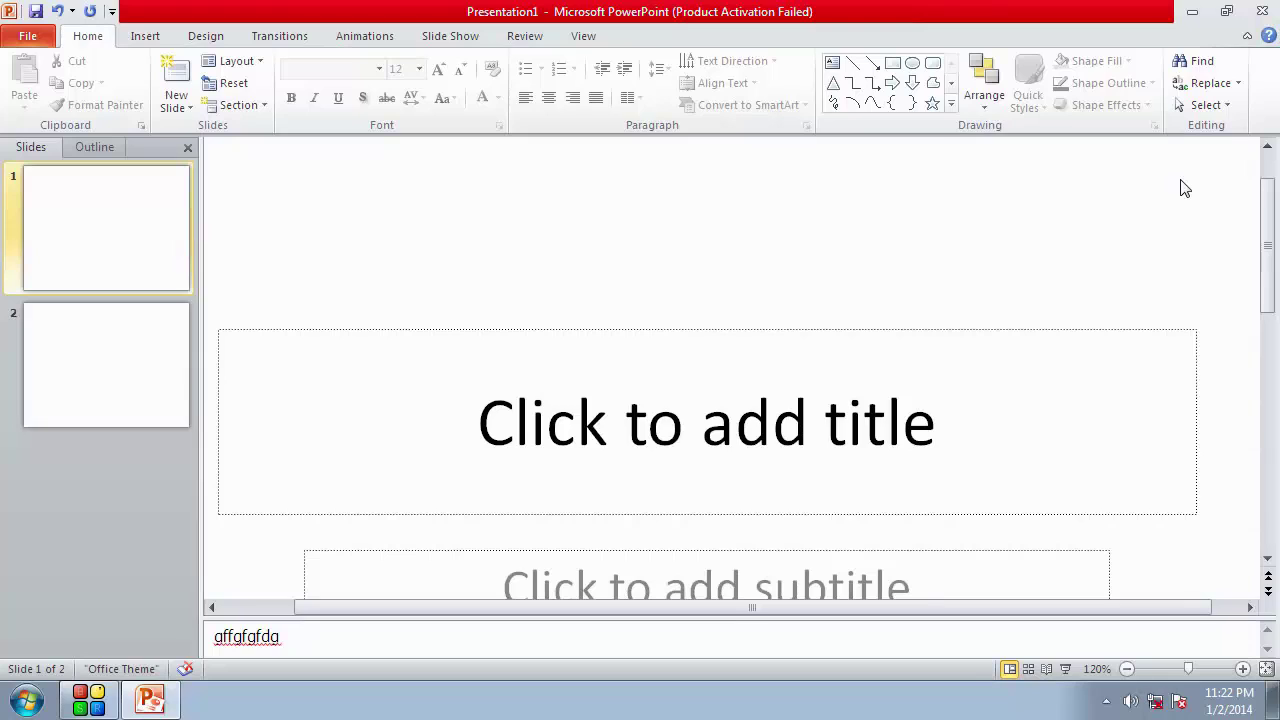
pyautogui.click(1247, 36)
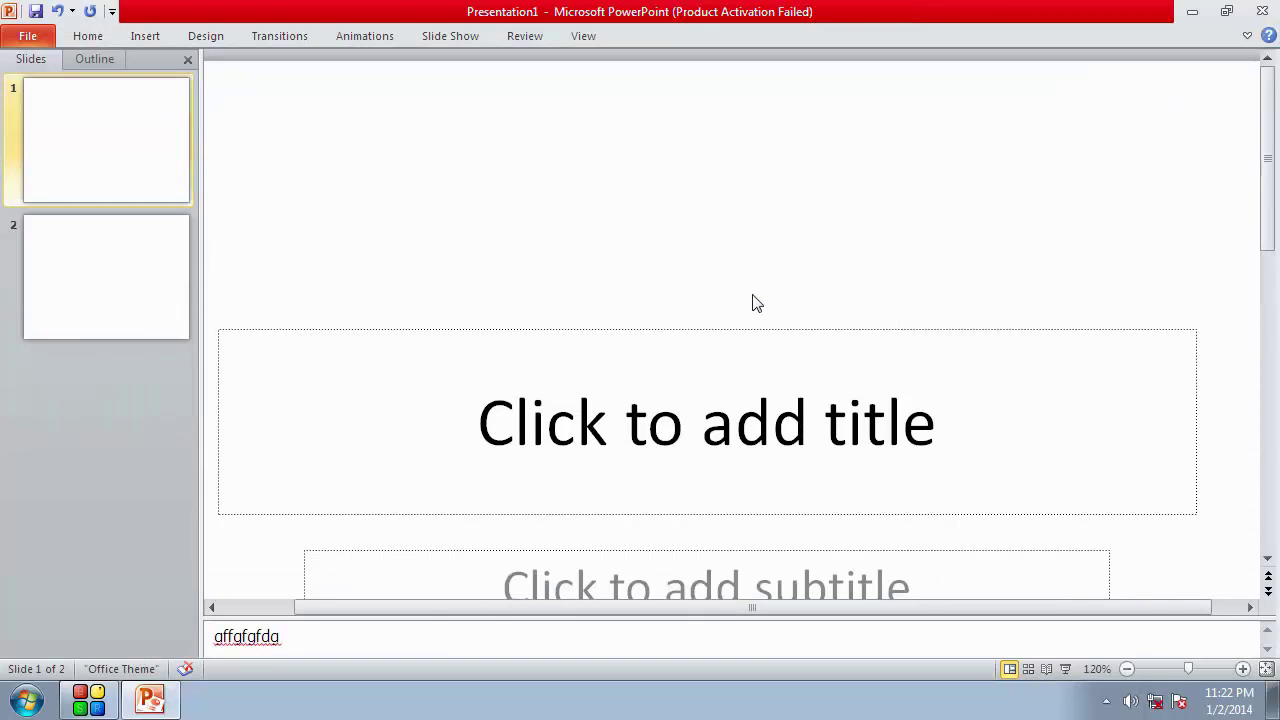
pyautogui.hotkey('ctrl', 'F1')
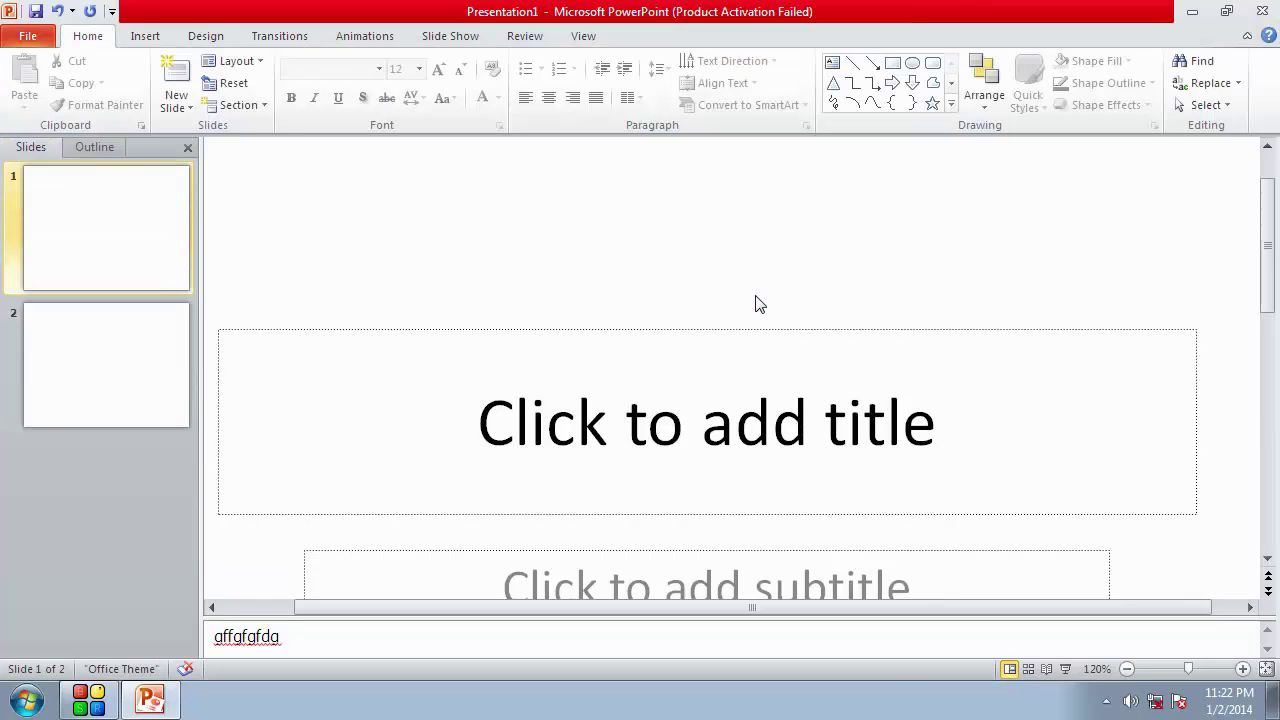
pyautogui.hotkey('ctrl', 'F1')
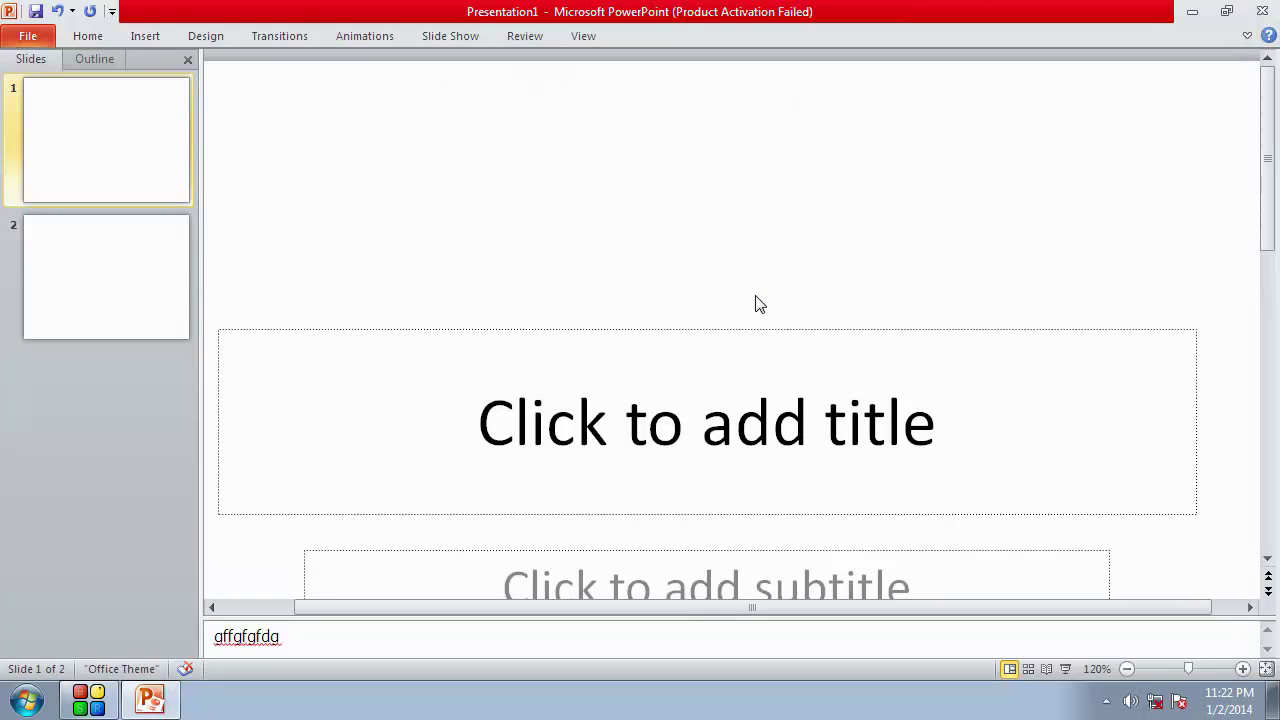
pyautogui.doubleClick(93, 39)
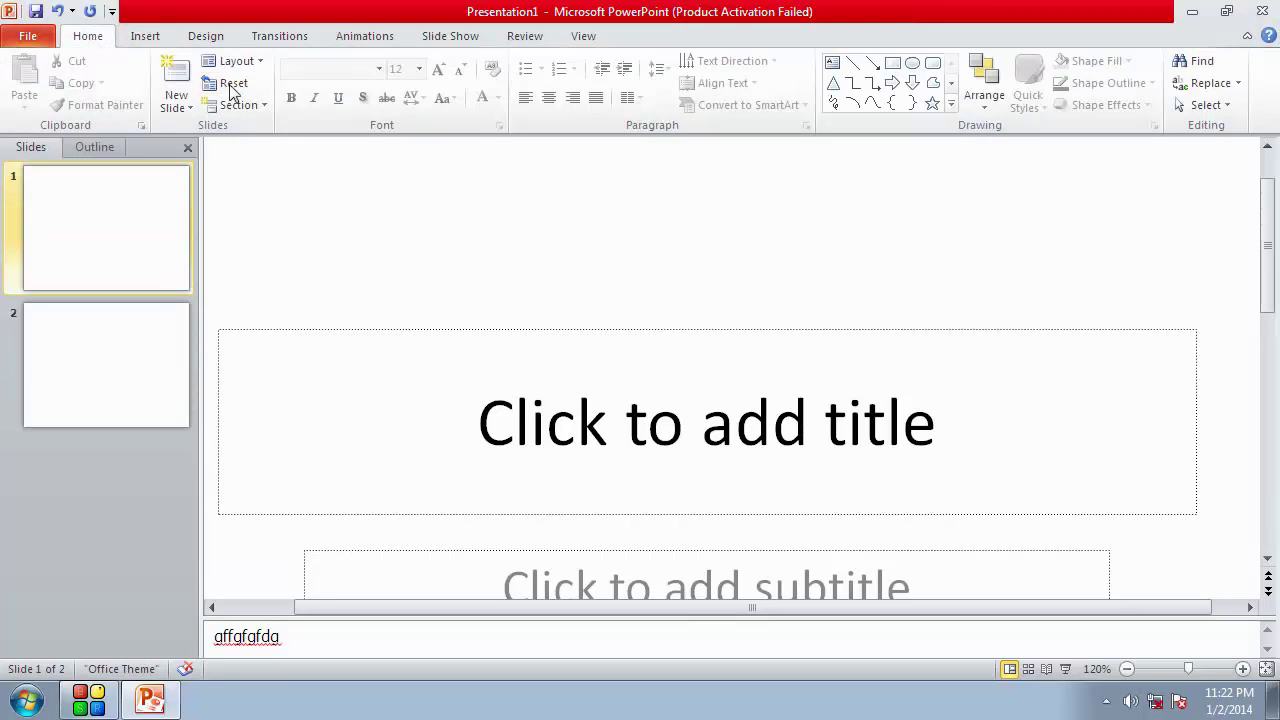
pyautogui.doubleClick(147, 37)
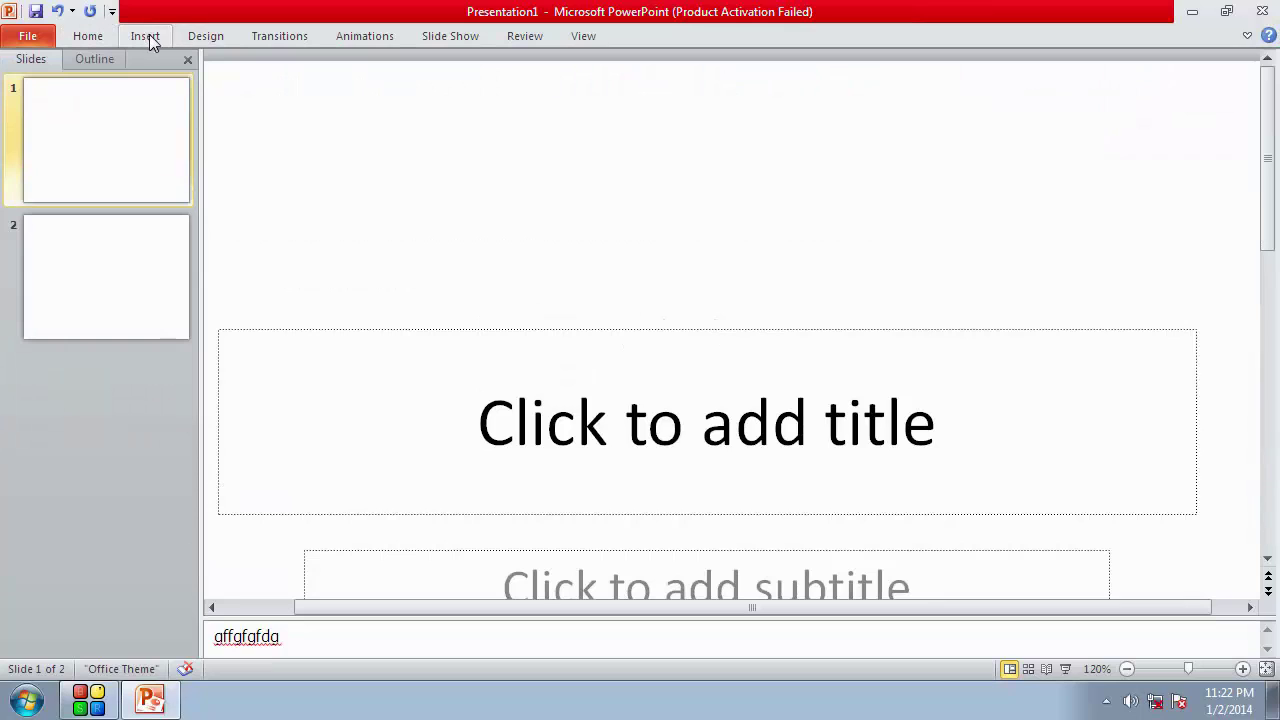
pyautogui.doubleClick(221, 38)
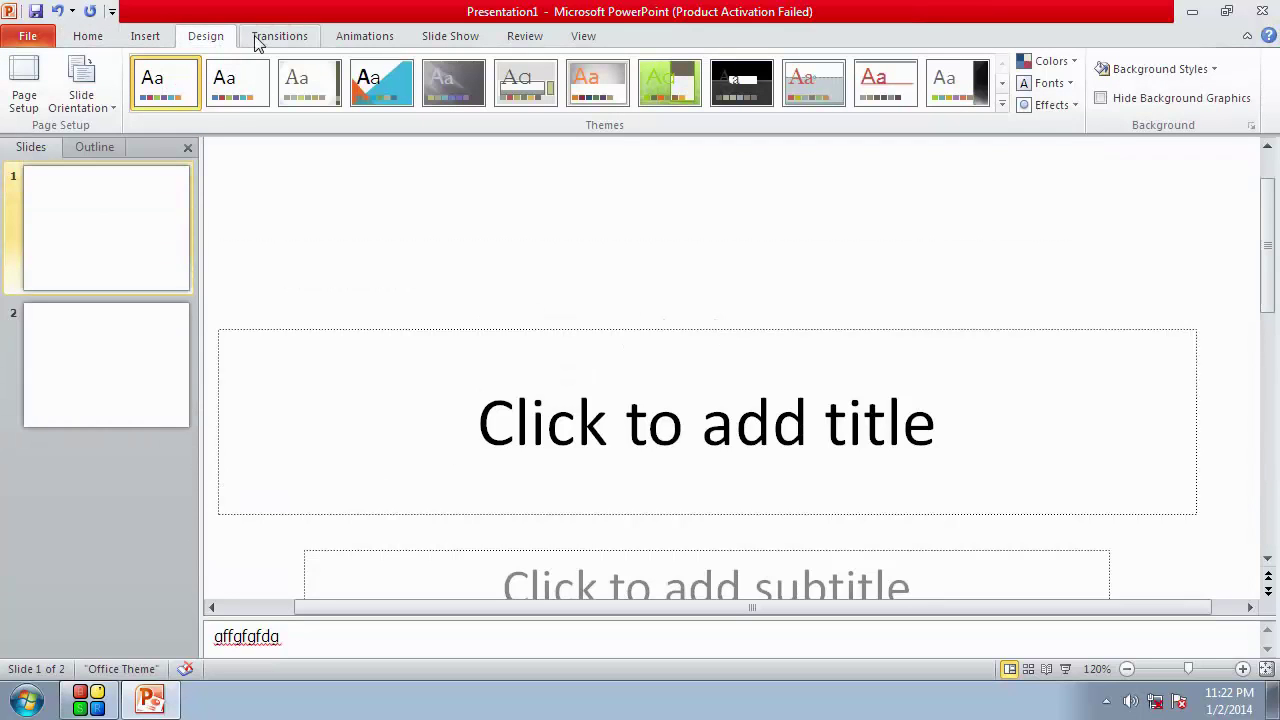
pyautogui.doubleClick(203, 37)
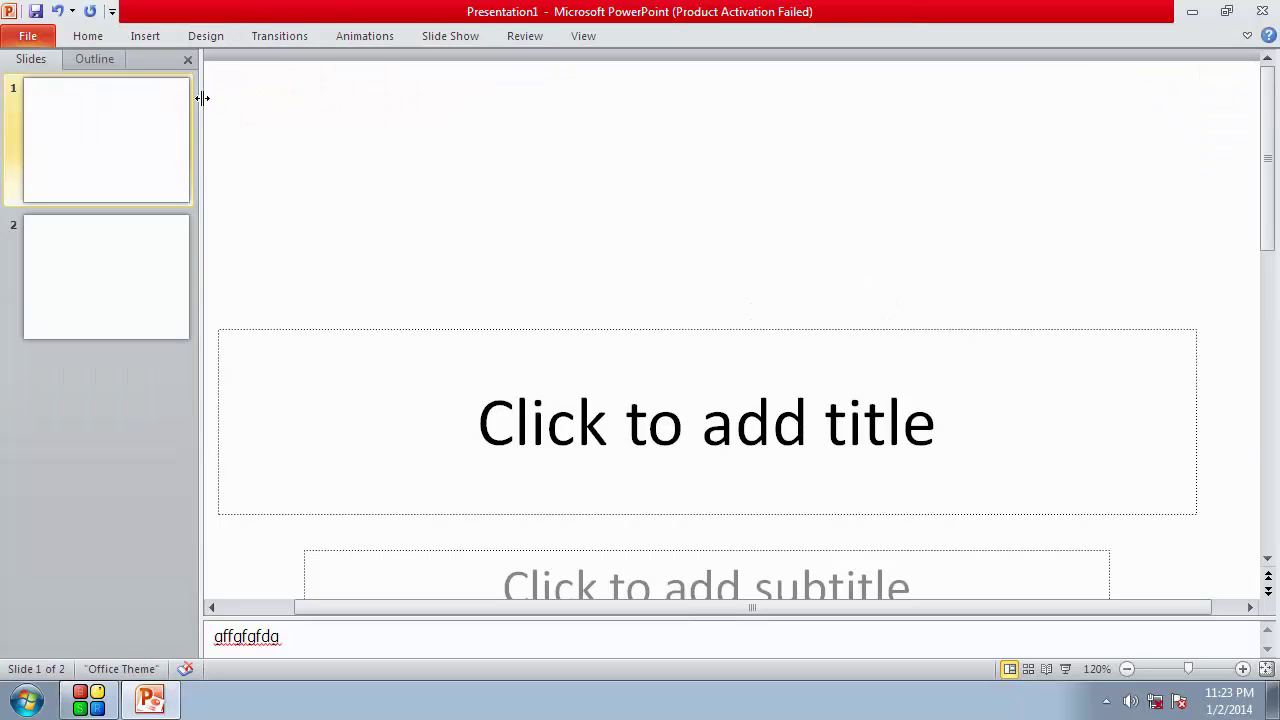
pyautogui.doubleClick(211, 37)
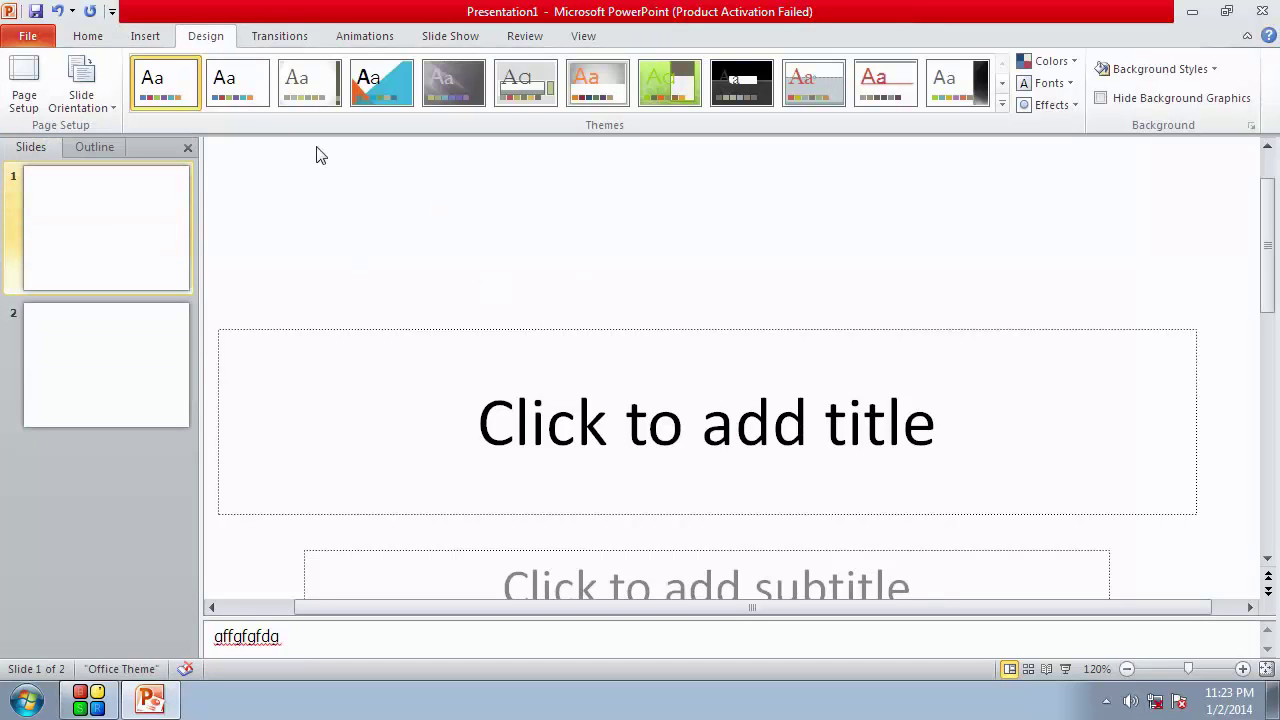
pyautogui.click(85, 35)
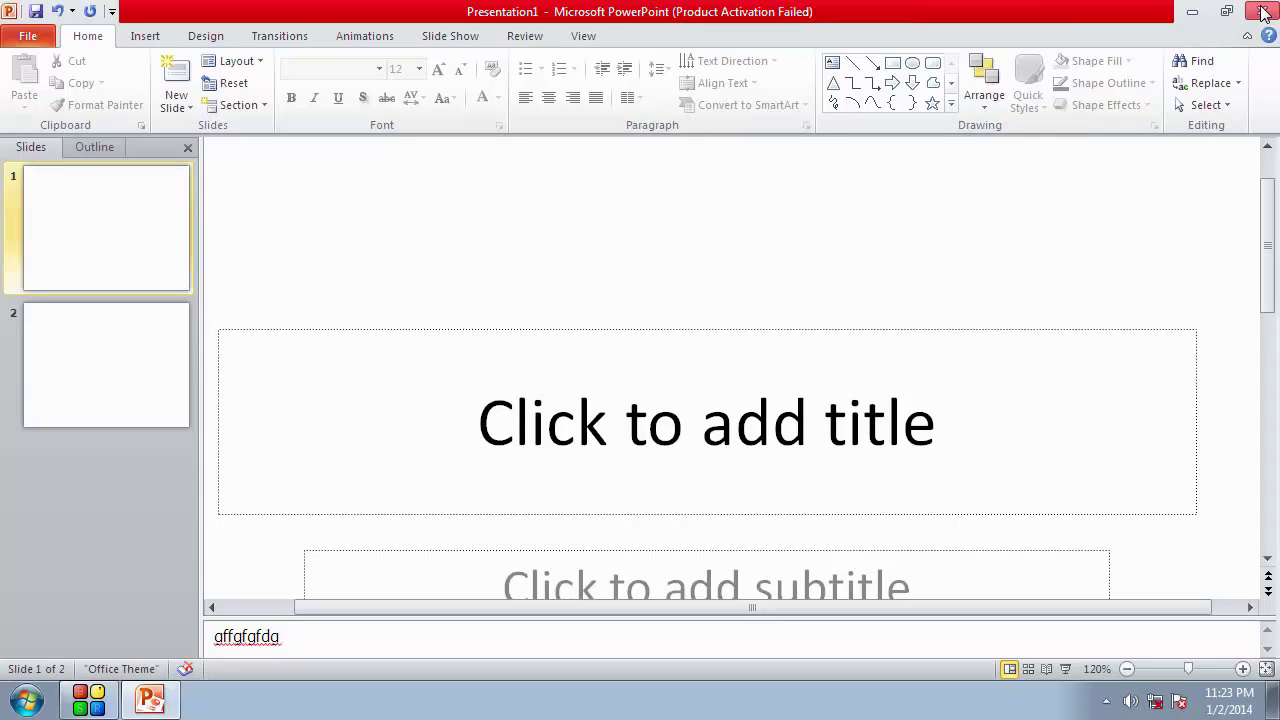
# Exit PowerPoint, choosing Don't Save for Presentation1
pyautogui.click(1262, 12)
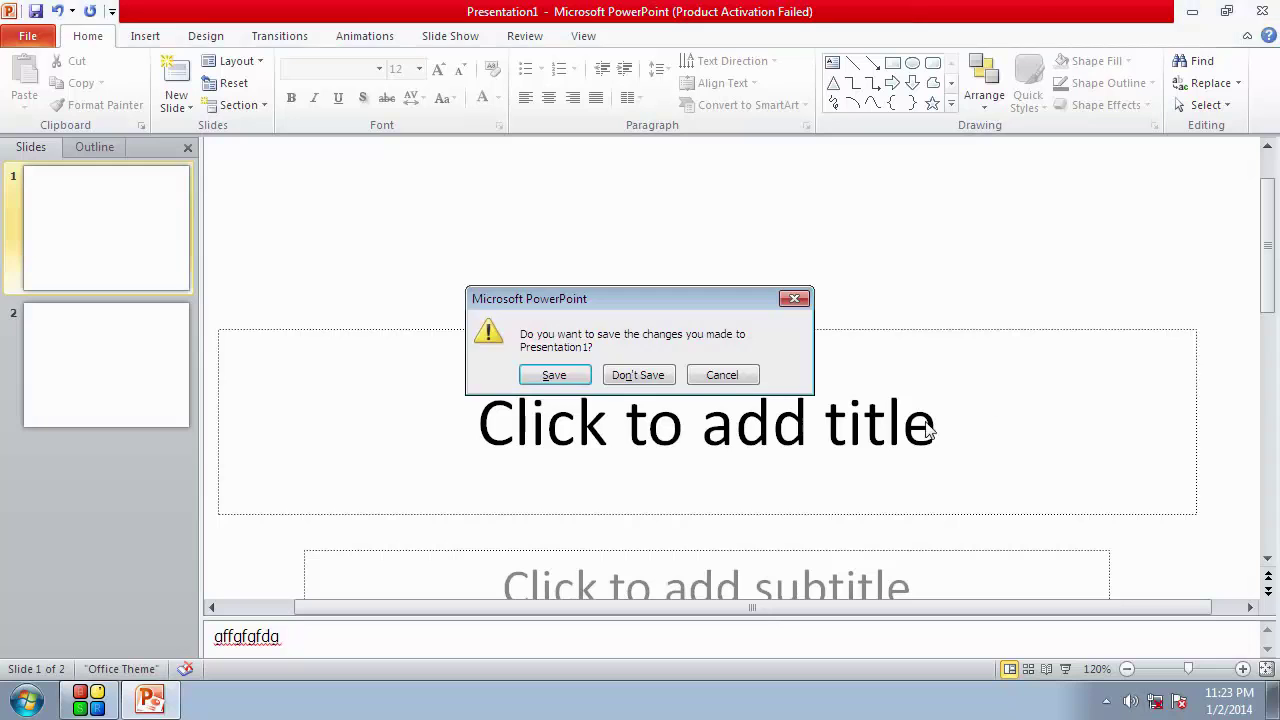
pyautogui.click(638, 375)
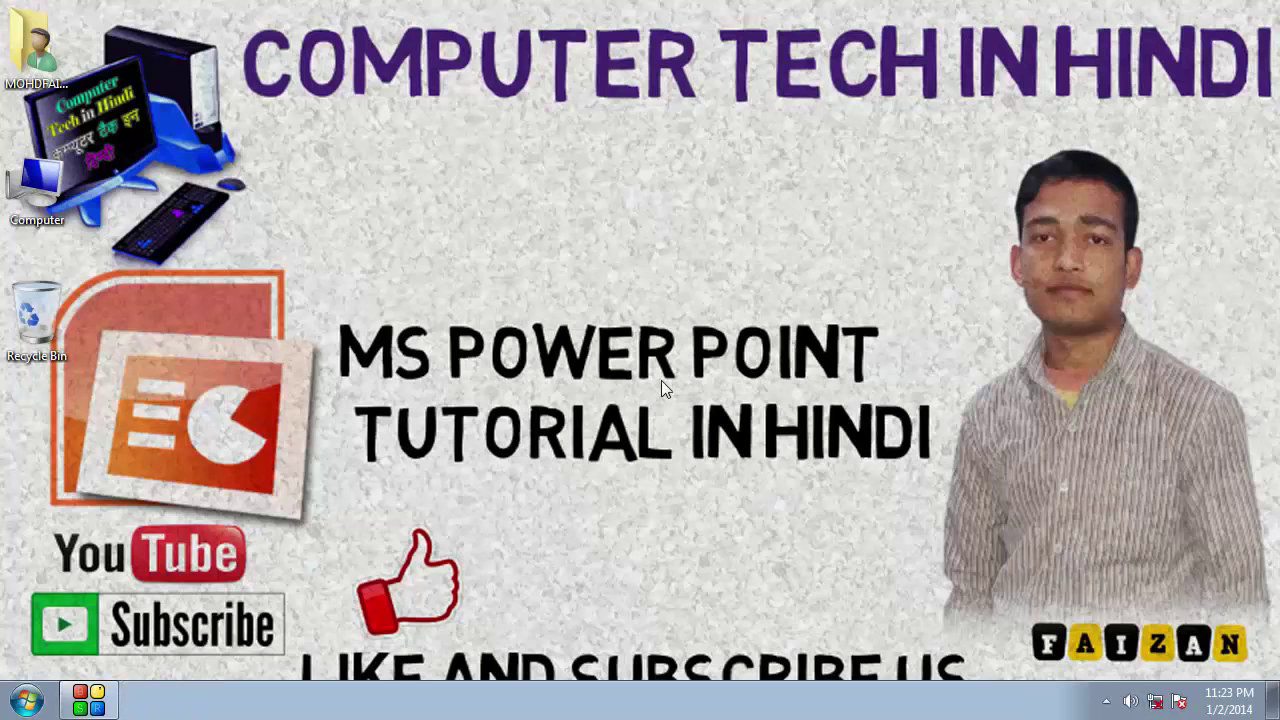